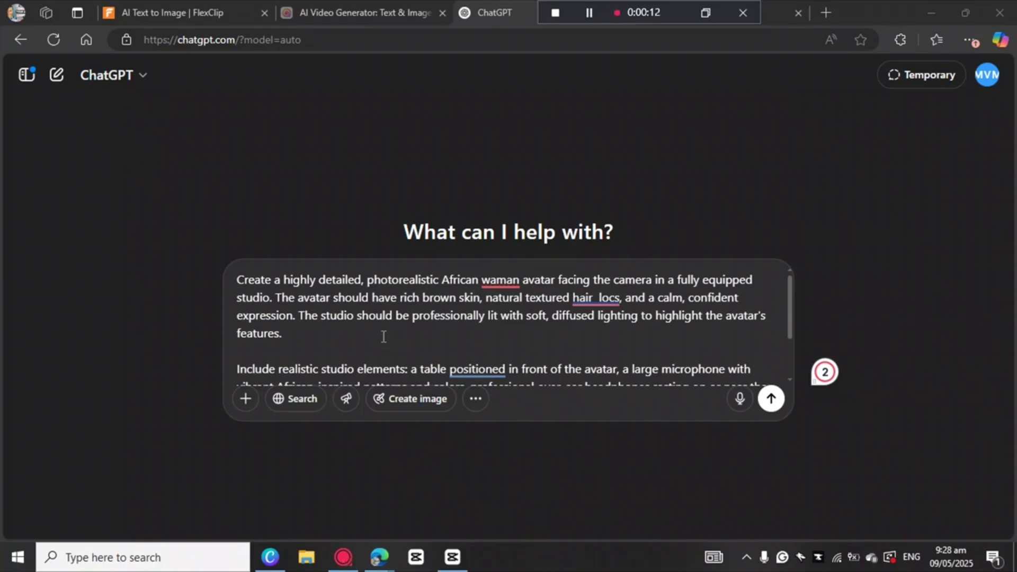
Submit the avatar prompt in ChatGPT to generate the locs-wearing woman seated at a studio microphone
click(770, 400)
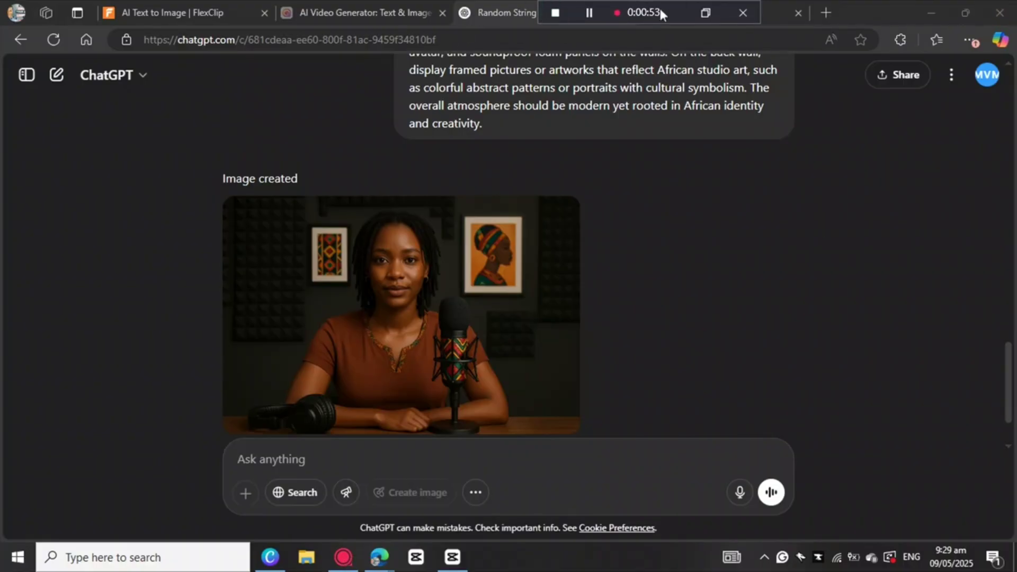
drag(666, 12, 391, 14)
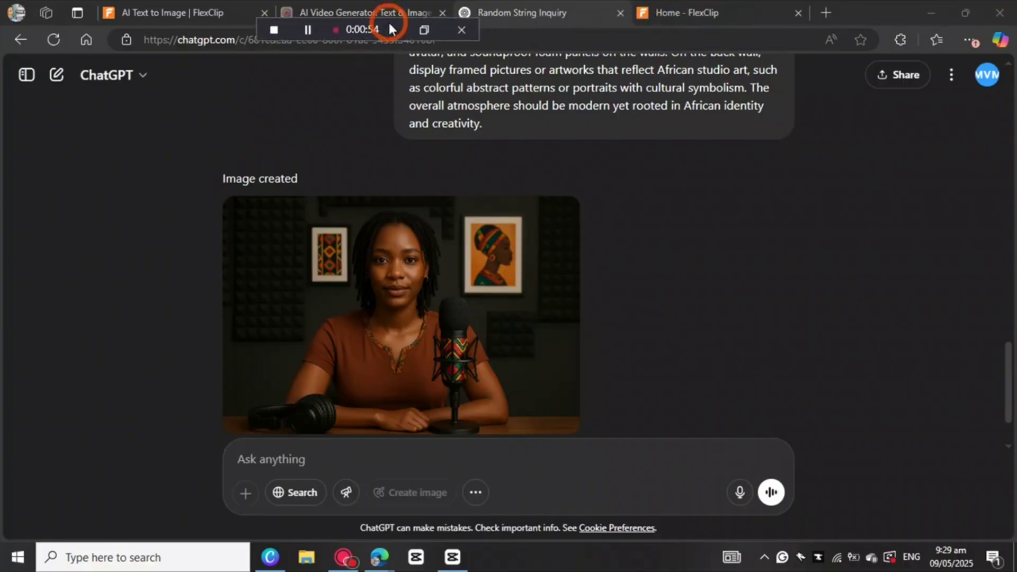
Open FlexClip's AI Text to Image tool from its AI Tools collection
click(712, 10)
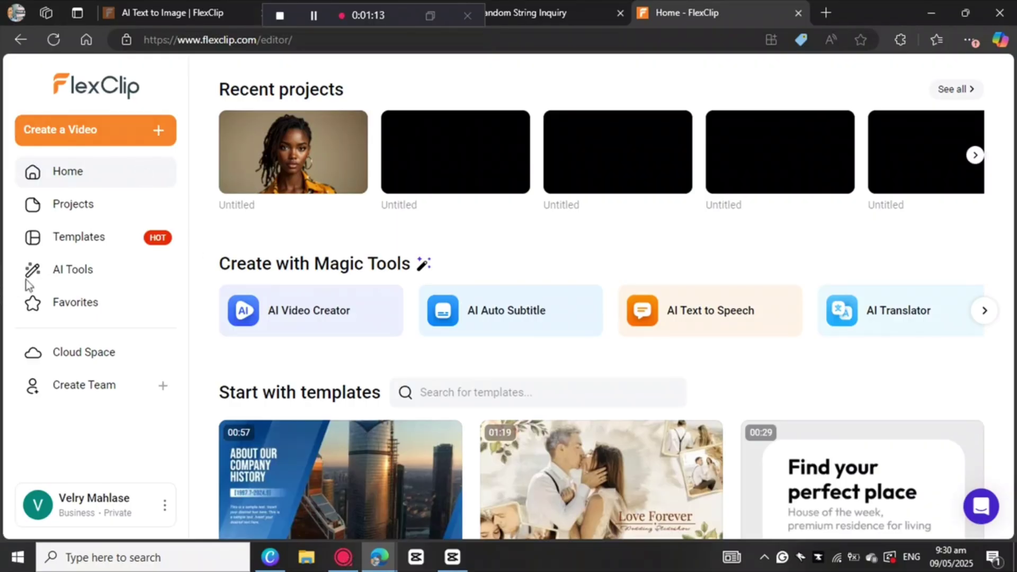
click(81, 276)
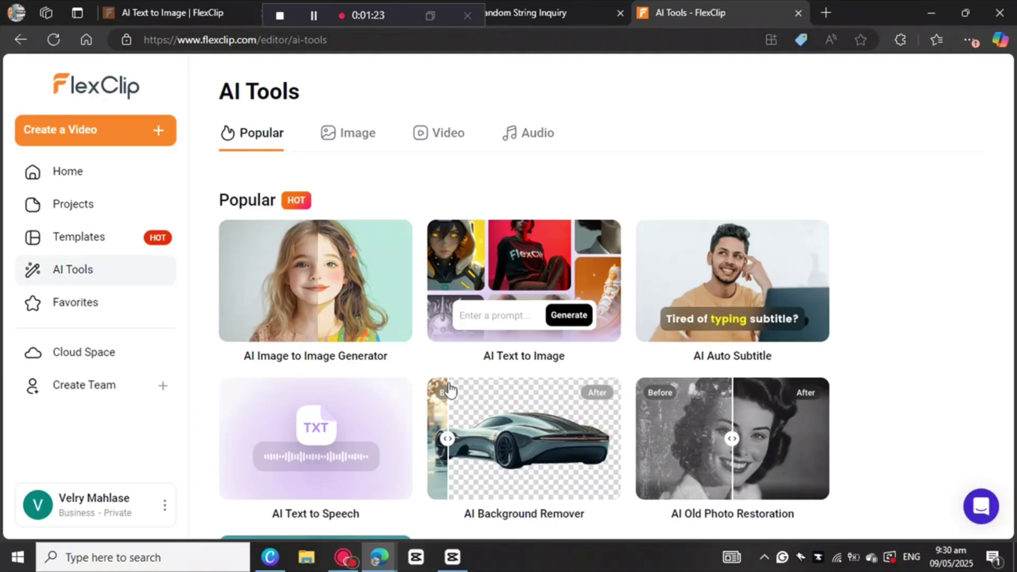
click(503, 304)
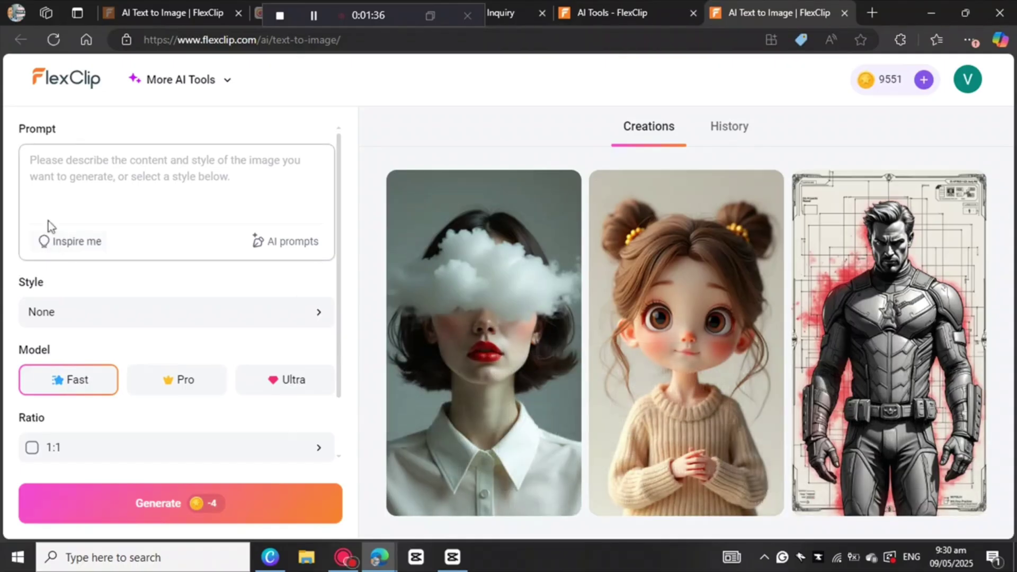
Paste the photorealistic African woman studio avatar description into the prompt and open the style choices
right_click(34, 166)
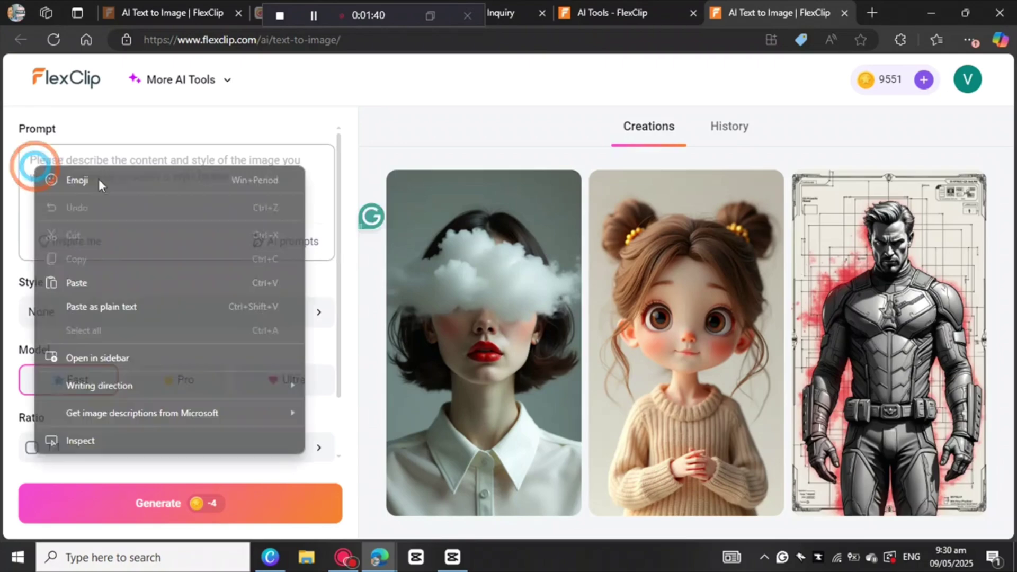
click(94, 283)
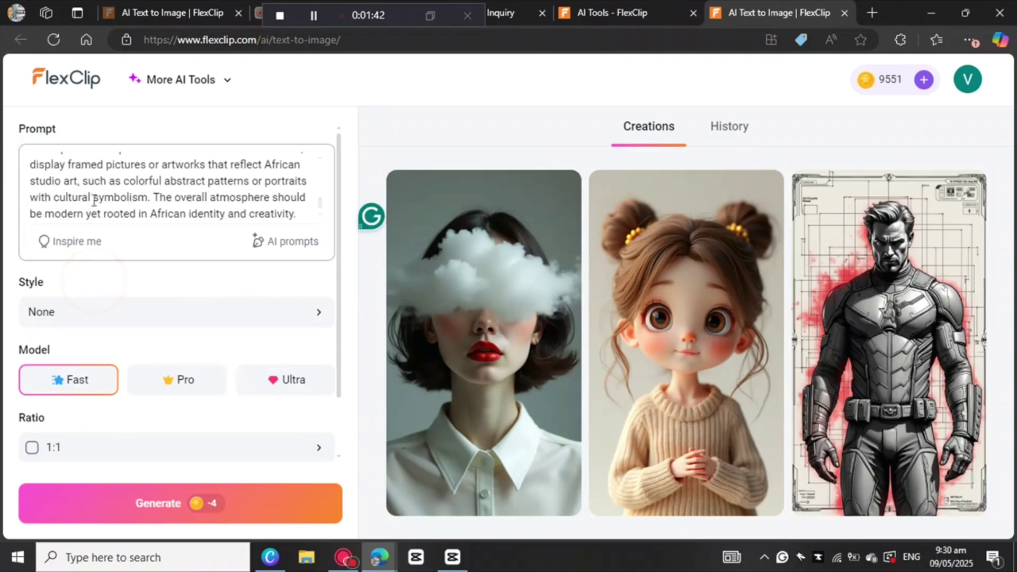
scroll(93, 200, up, 5)
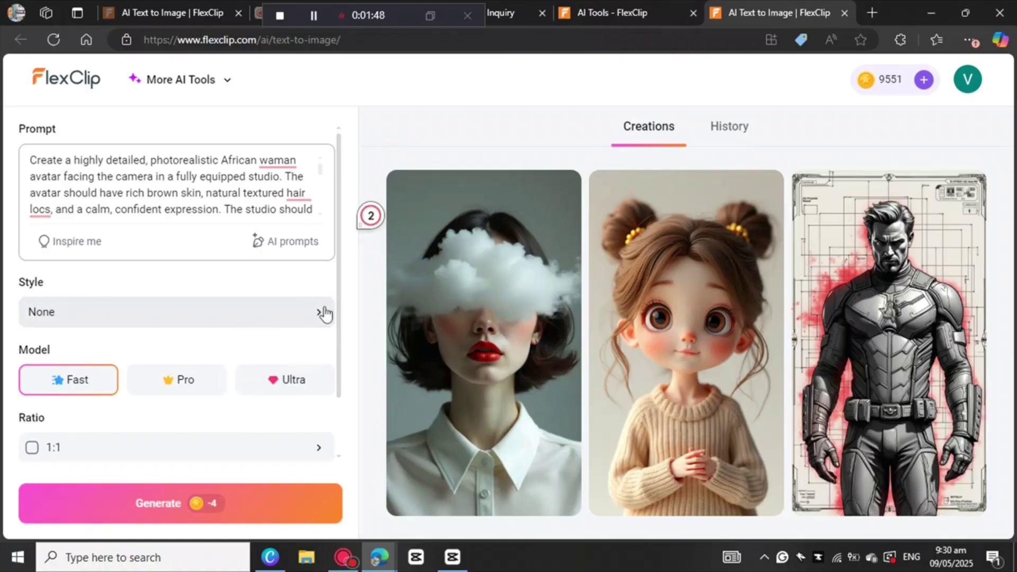
click(311, 320)
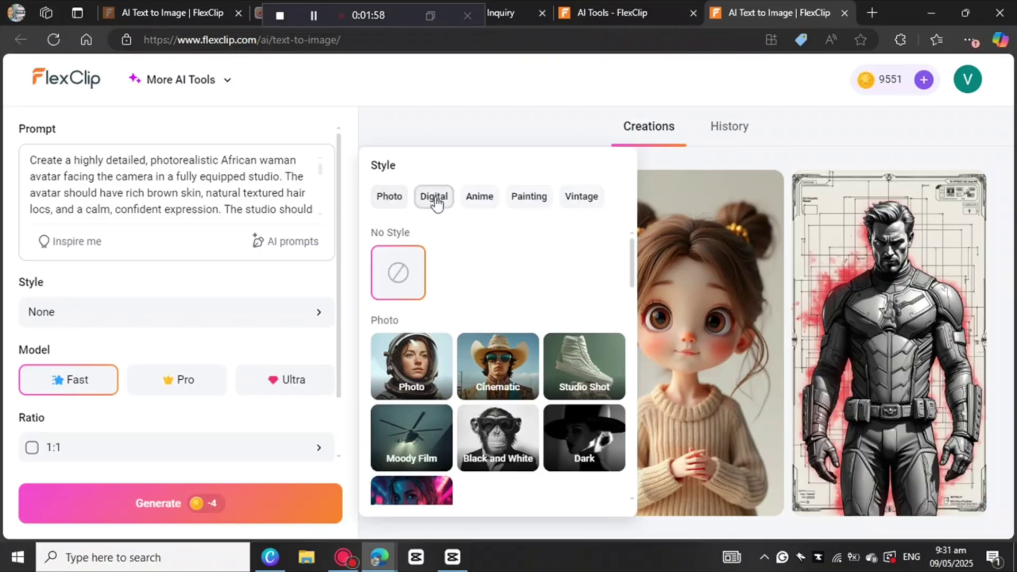
Browse the Photo, Digital, Anime, Painting and Vintage styles, keep None, and select the Ultra model
click(385, 199)
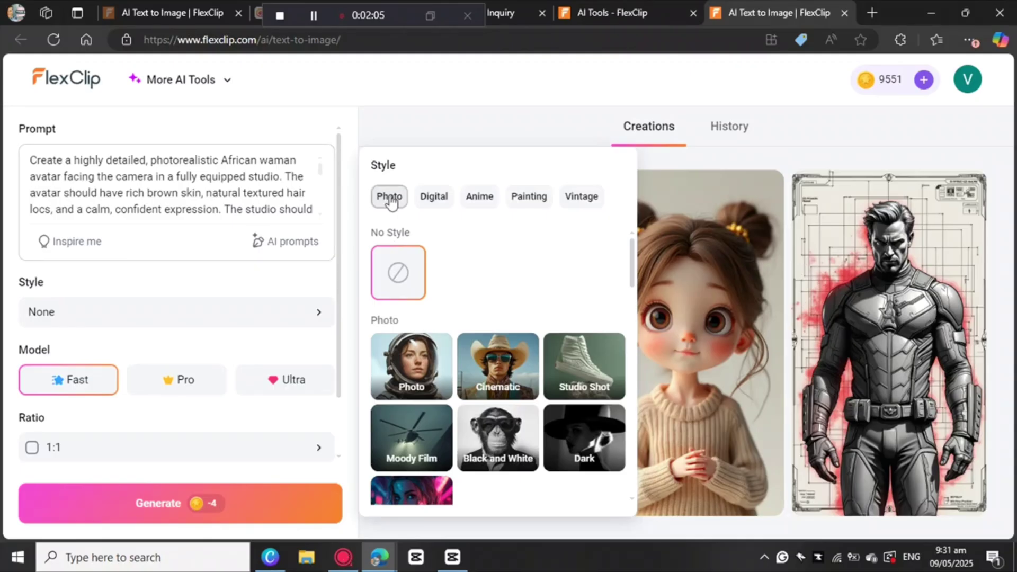
click(427, 204)
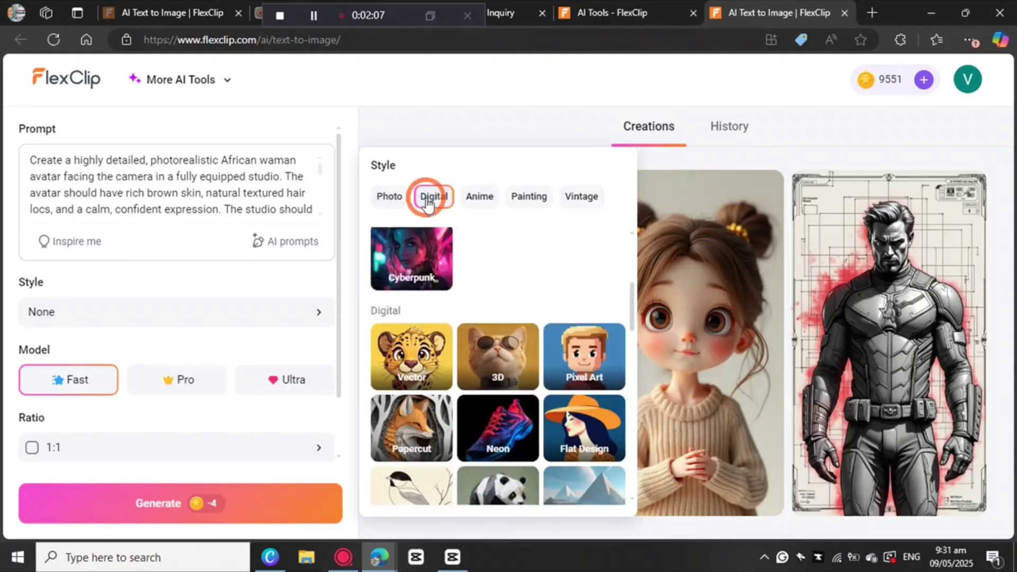
click(485, 205)
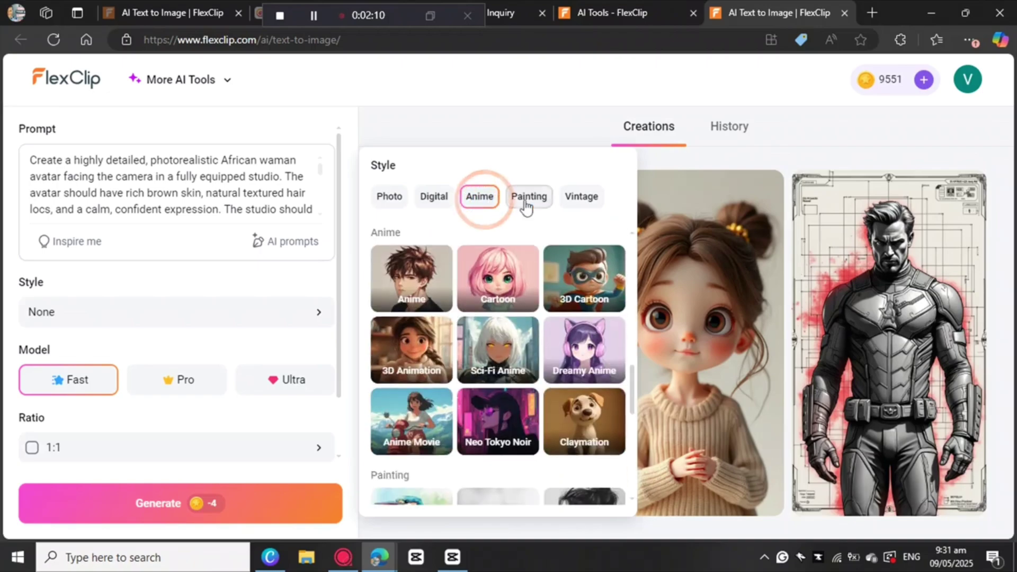
click(526, 206)
click(578, 204)
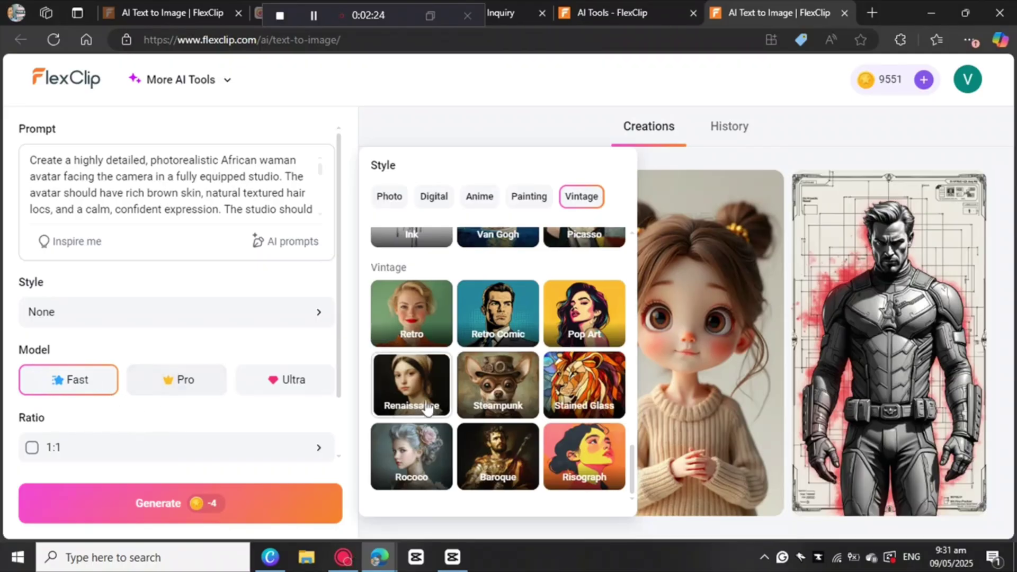
click(287, 388)
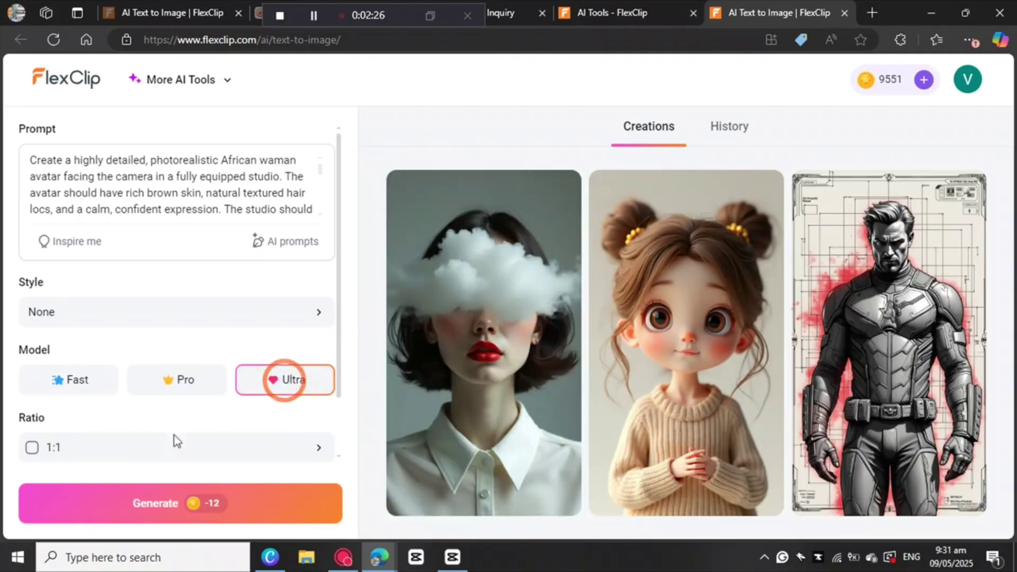
Set the image ratio to 16:9 and the image count to 2
scroll(79, 427, down, 2)
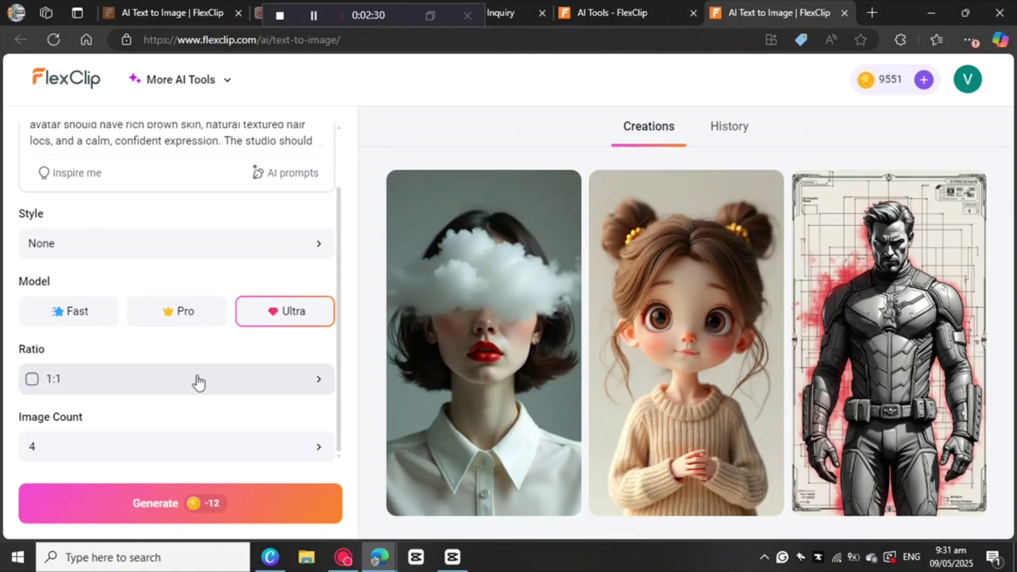
click(320, 380)
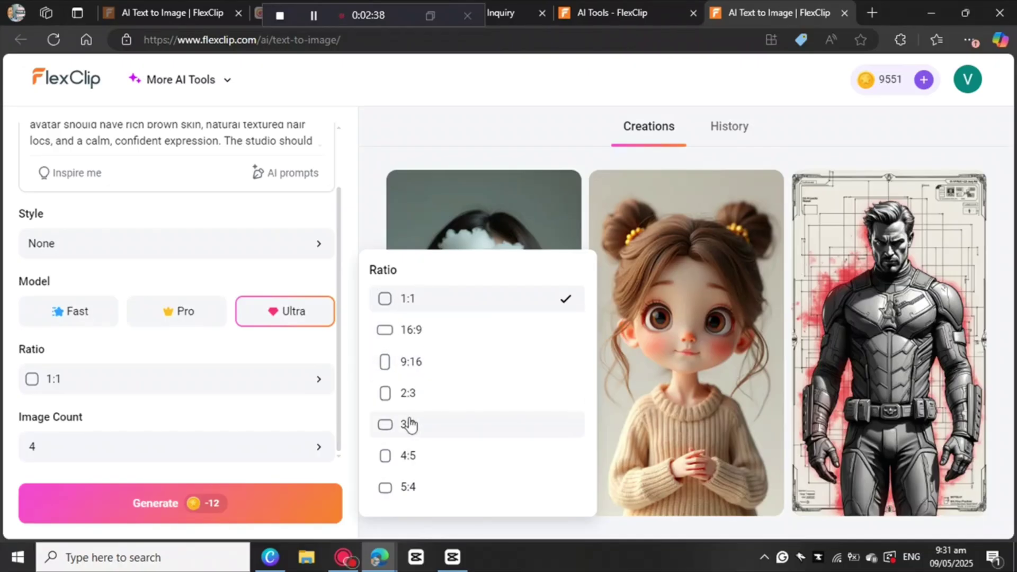
click(407, 331)
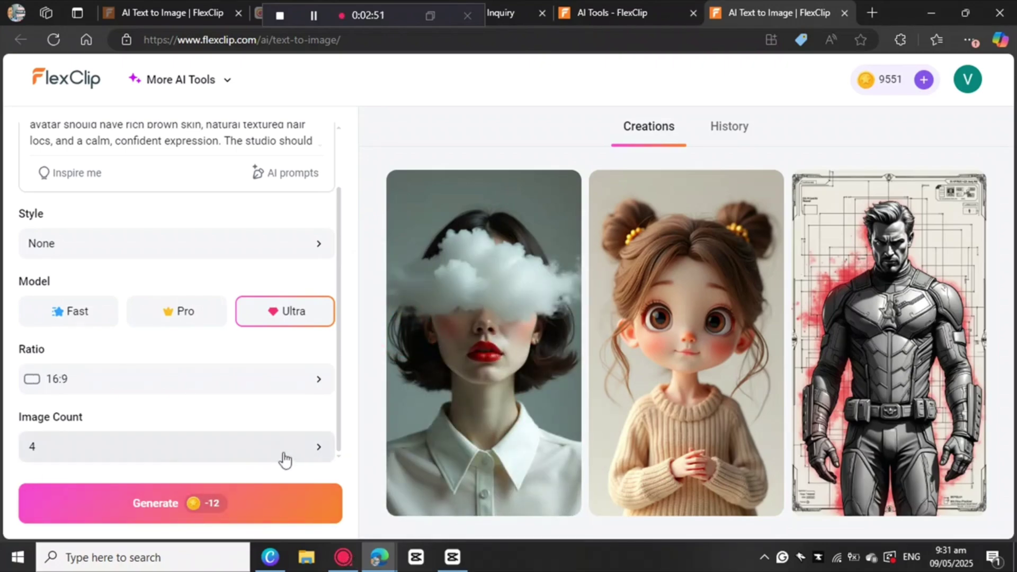
click(297, 458)
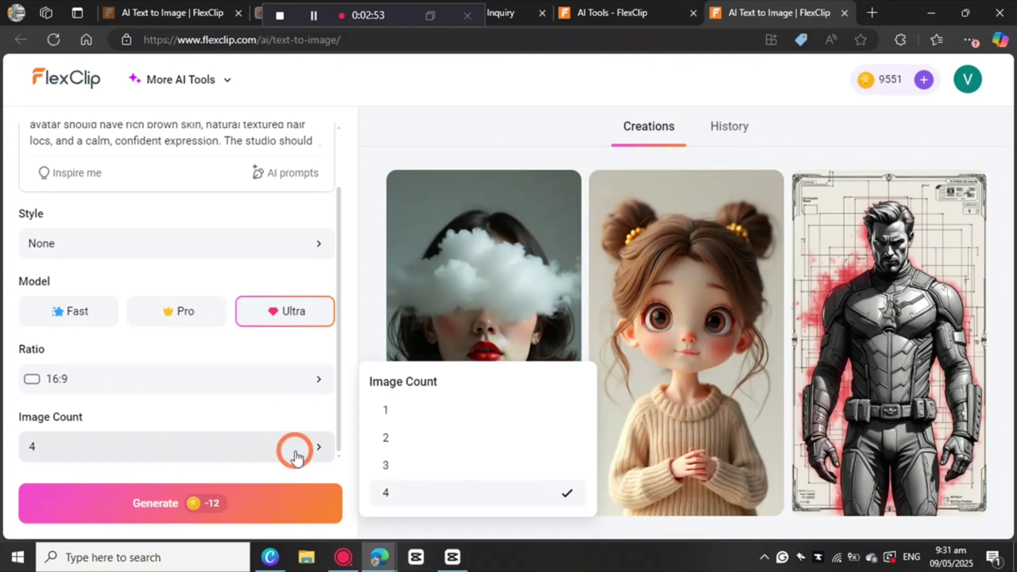
click(386, 438)
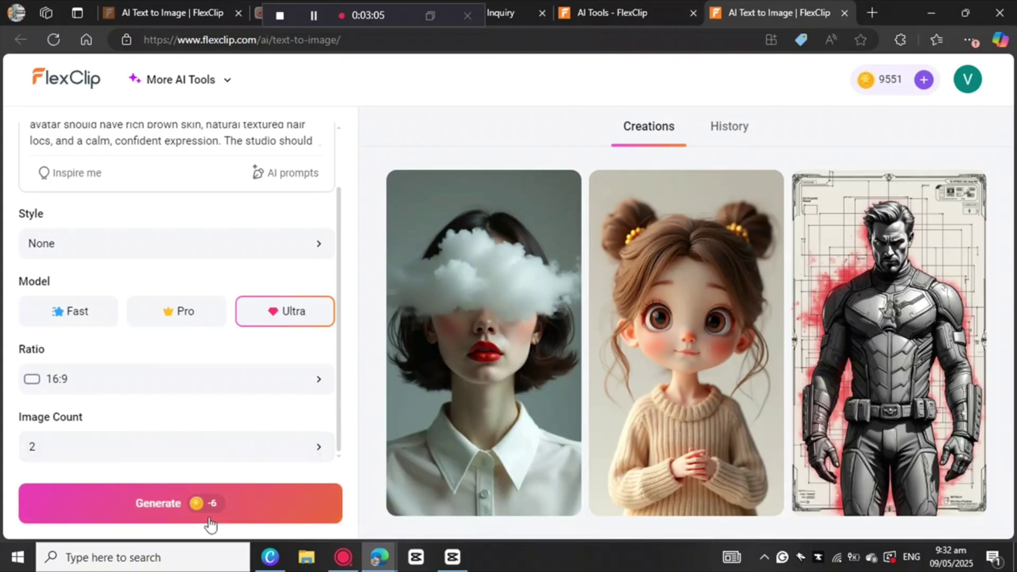
mouse_move(210, 516)
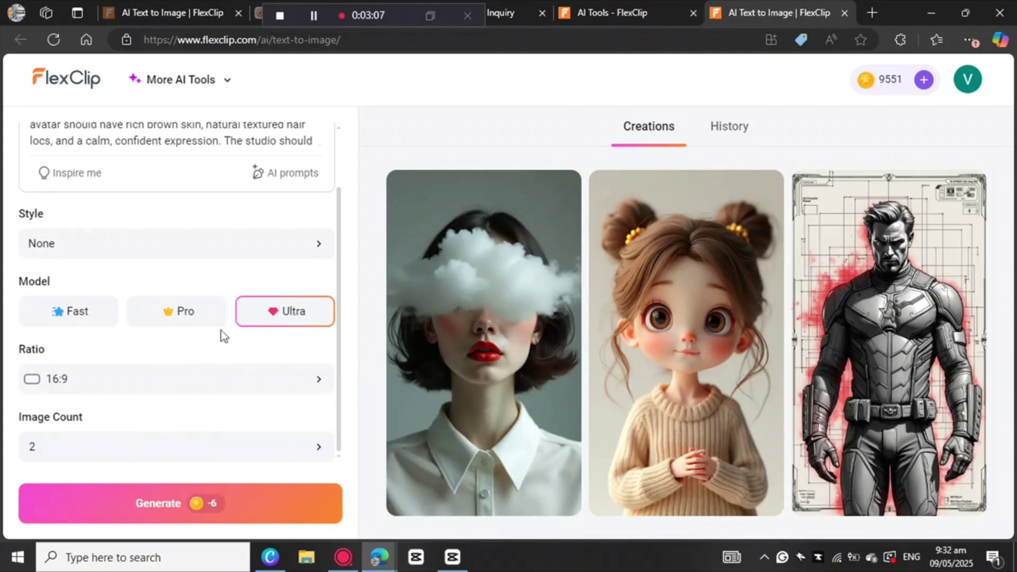
mouse_move(678, 352)
Generate the two podcaster studio images and download each of them
click(152, 510)
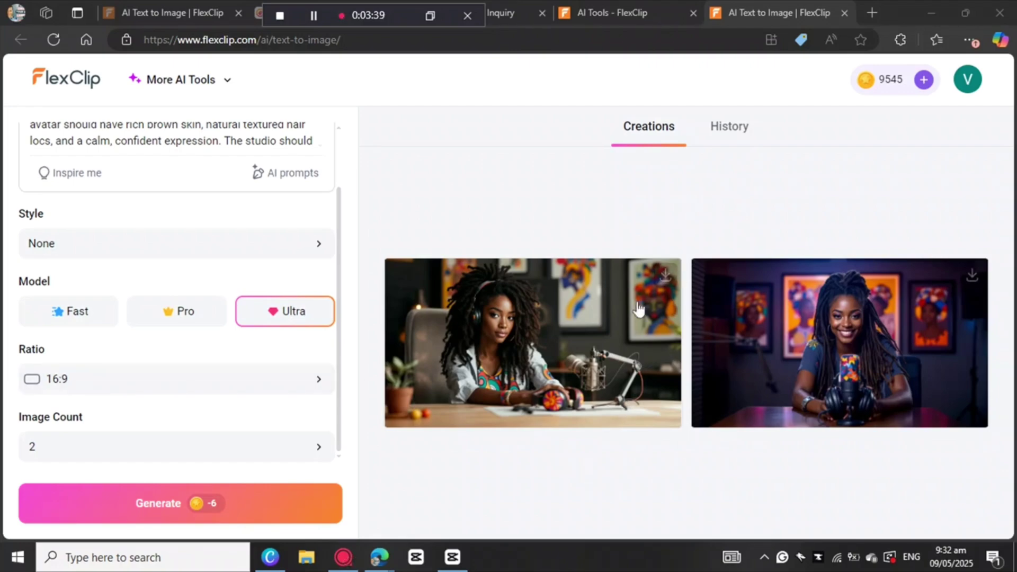
click(665, 277)
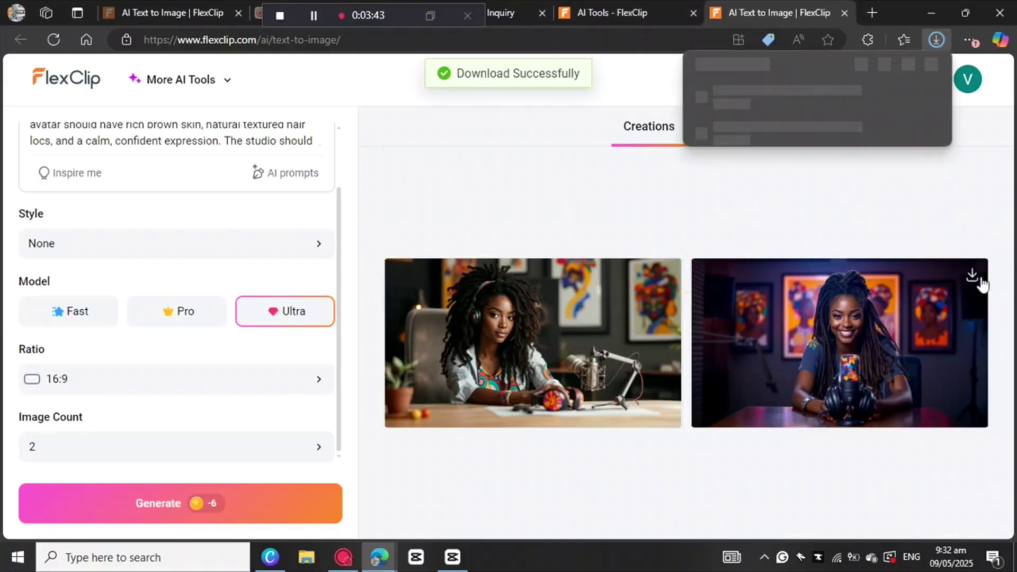
click(973, 276)
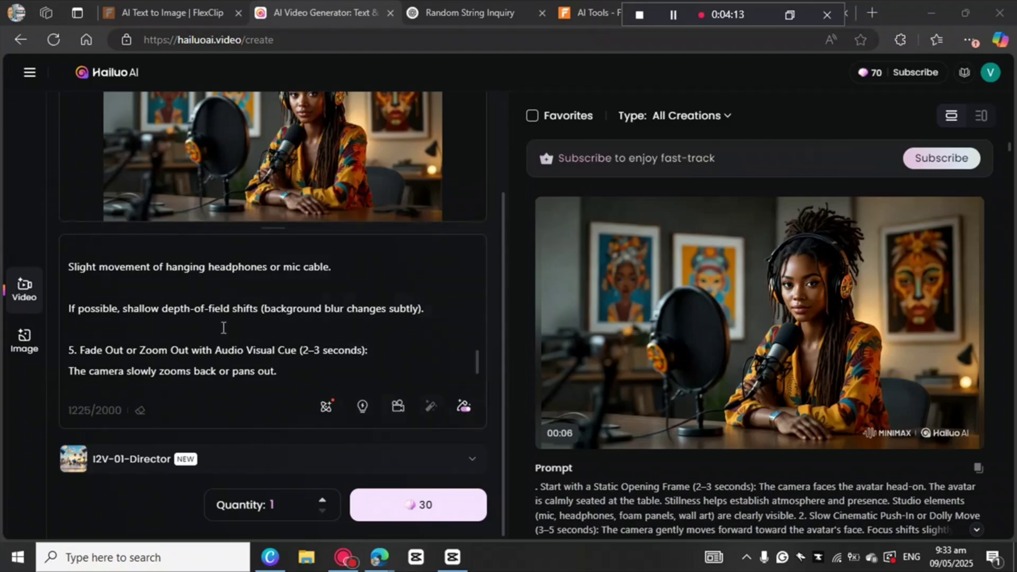
Scroll Hailuo AI's prompt and left panel back to the top of the Image to Video workspace
scroll(223, 327, up, 10)
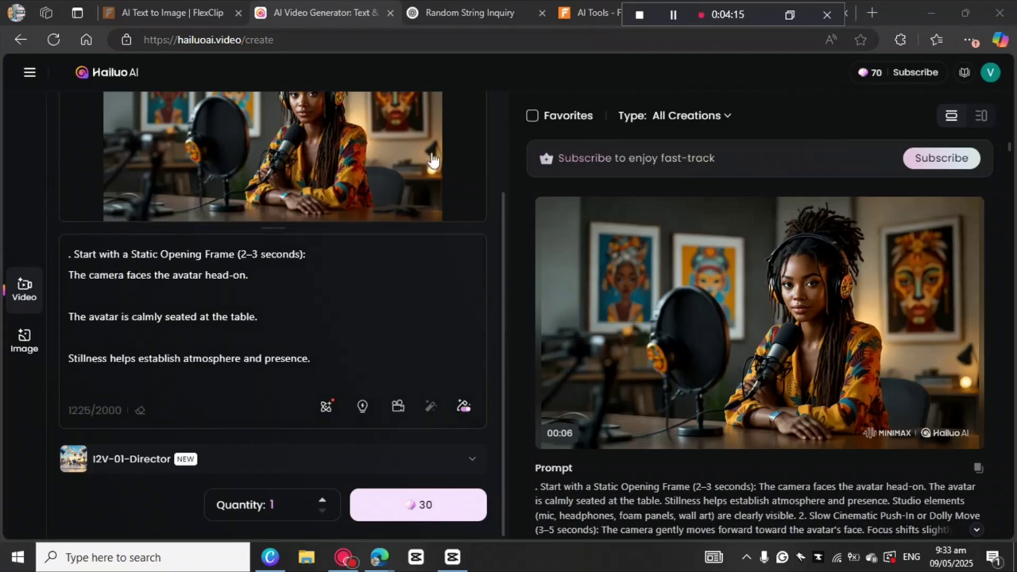
scroll(474, 169, up, 1)
scroll(475, 164, up, 2)
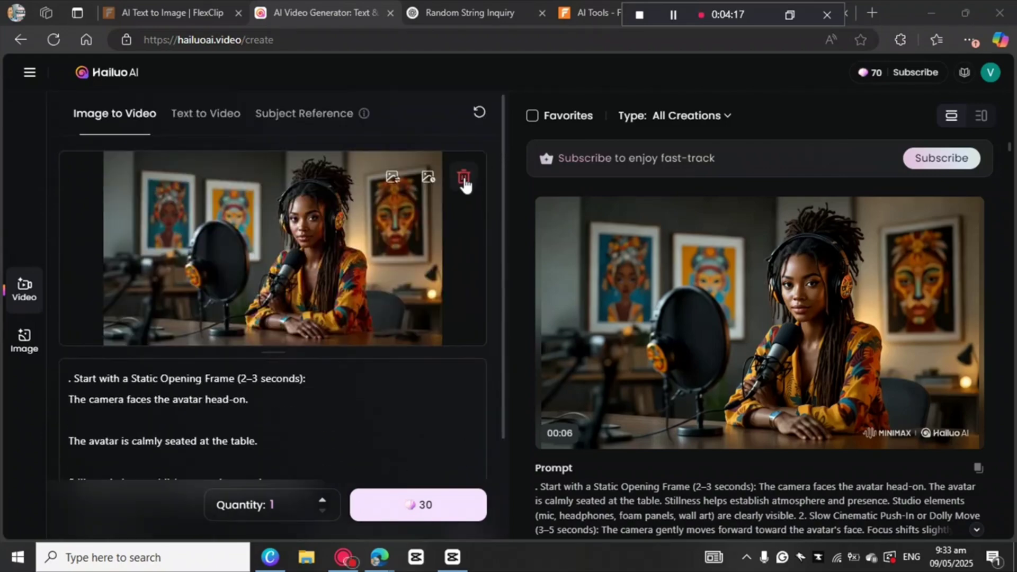
Replace the source image with a new upload and paste the camera-movement prompt
click(464, 180)
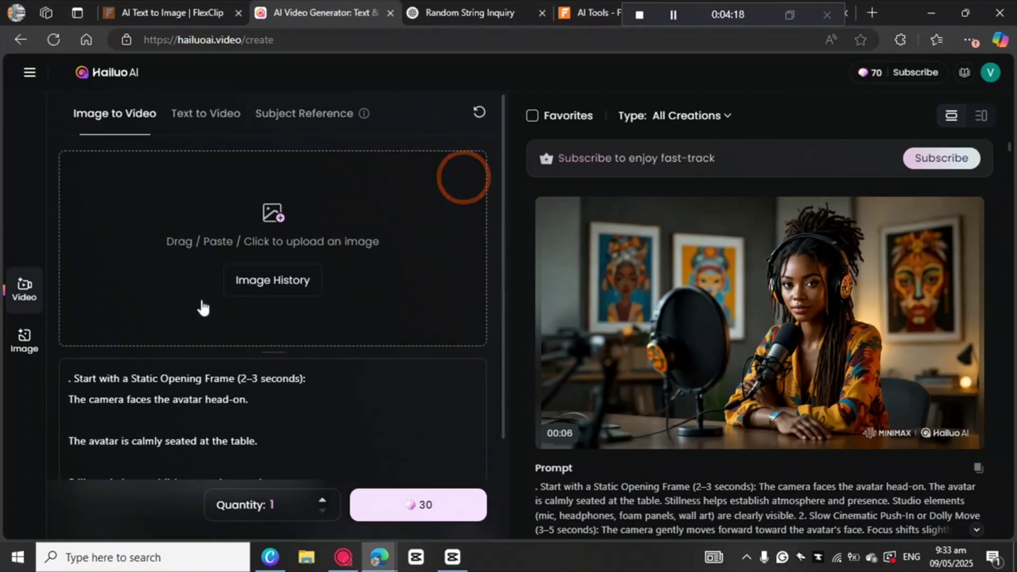
click(270, 221)
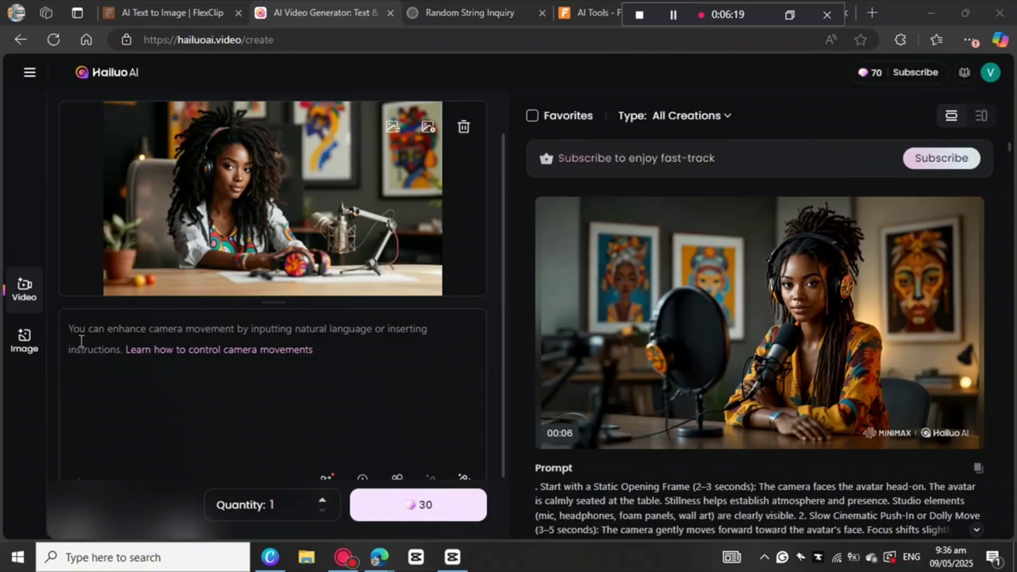
right_click(79, 342)
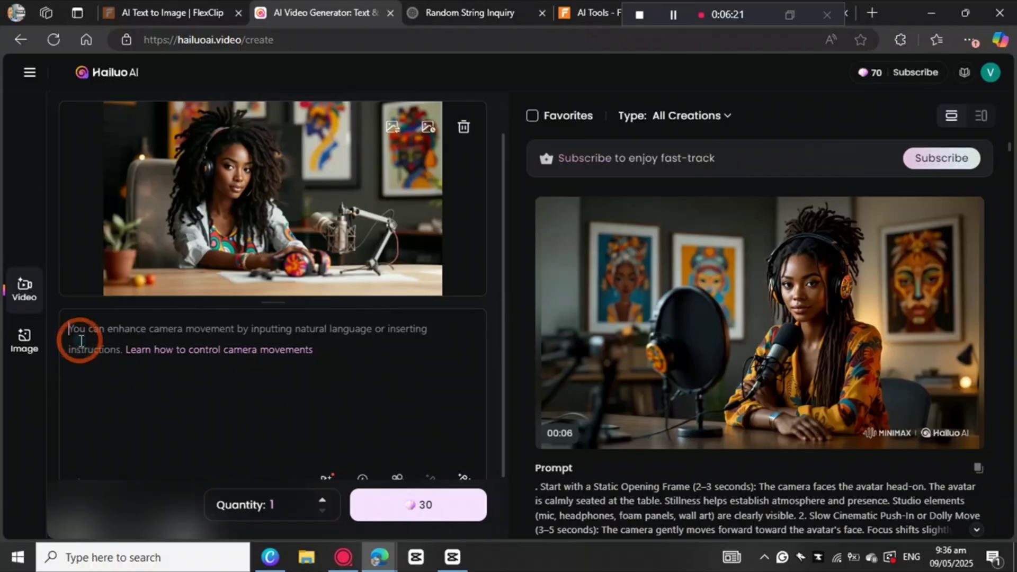
click(122, 170)
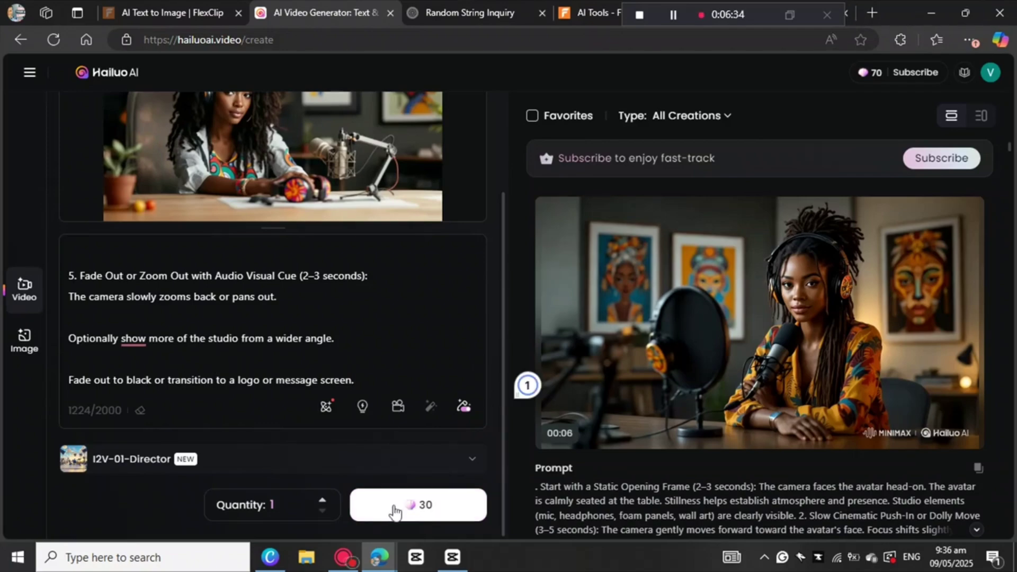
Generate the video and open the finished 00:06 podcaster clip's detail page
click(393, 509)
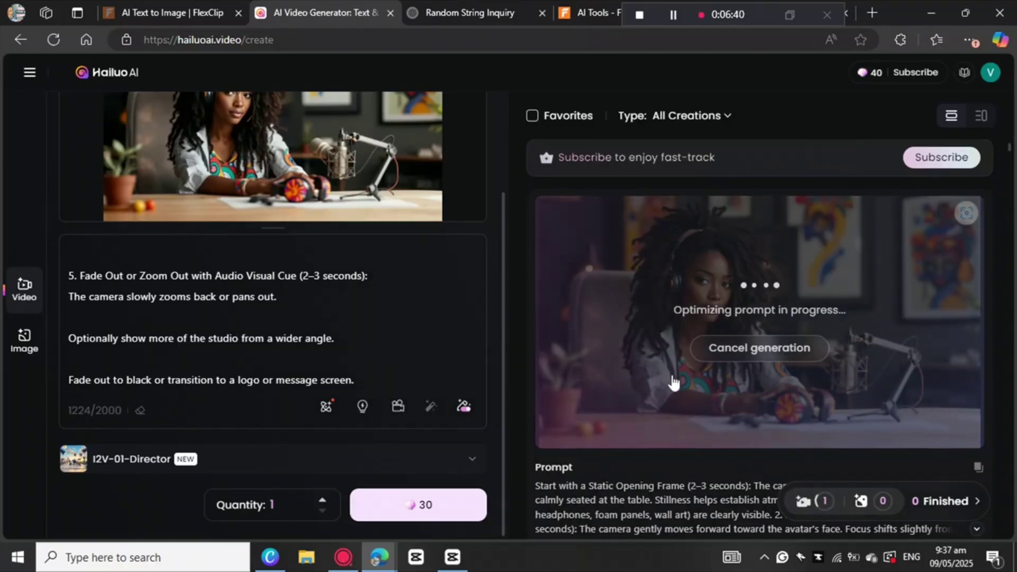
scroll(674, 381, down, 8)
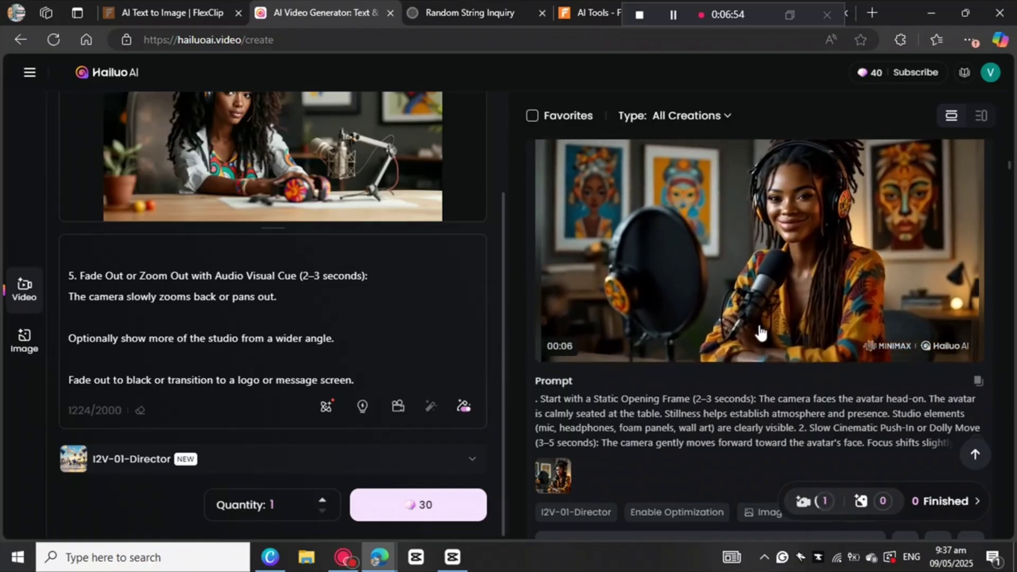
click(859, 457)
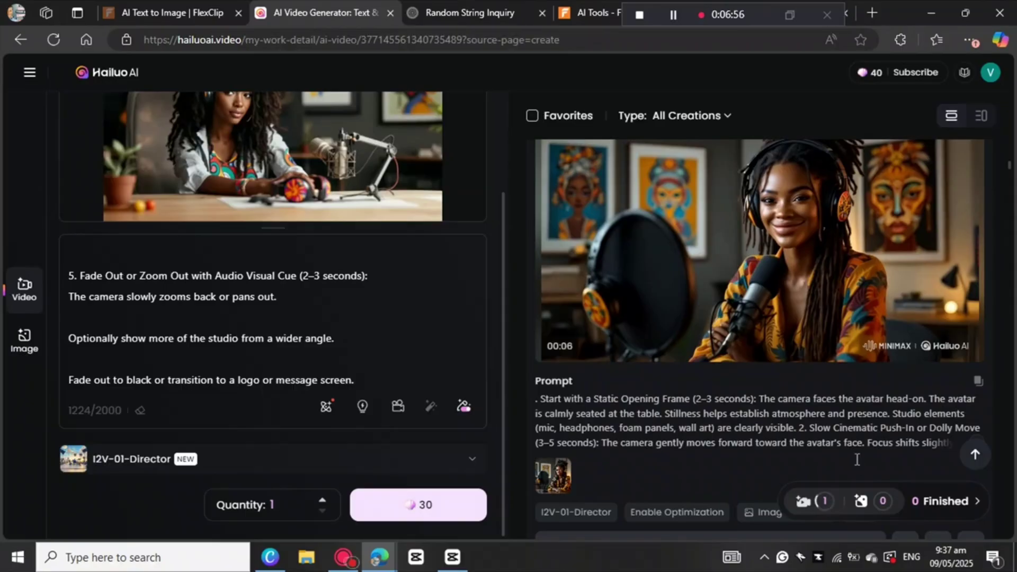
Download the six-second podcaster video from its detail page
scroll(856, 461, down, 1)
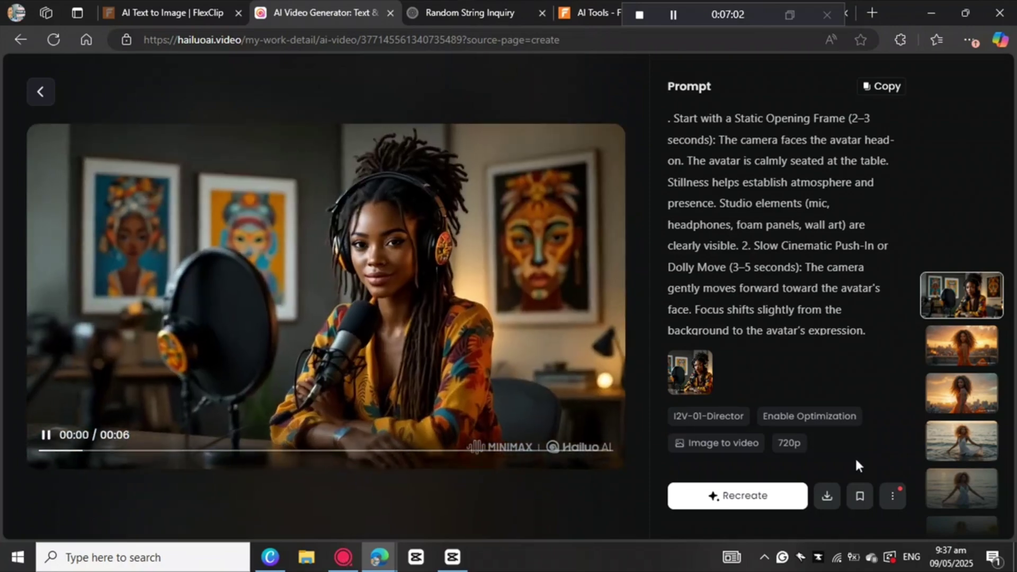
click(826, 496)
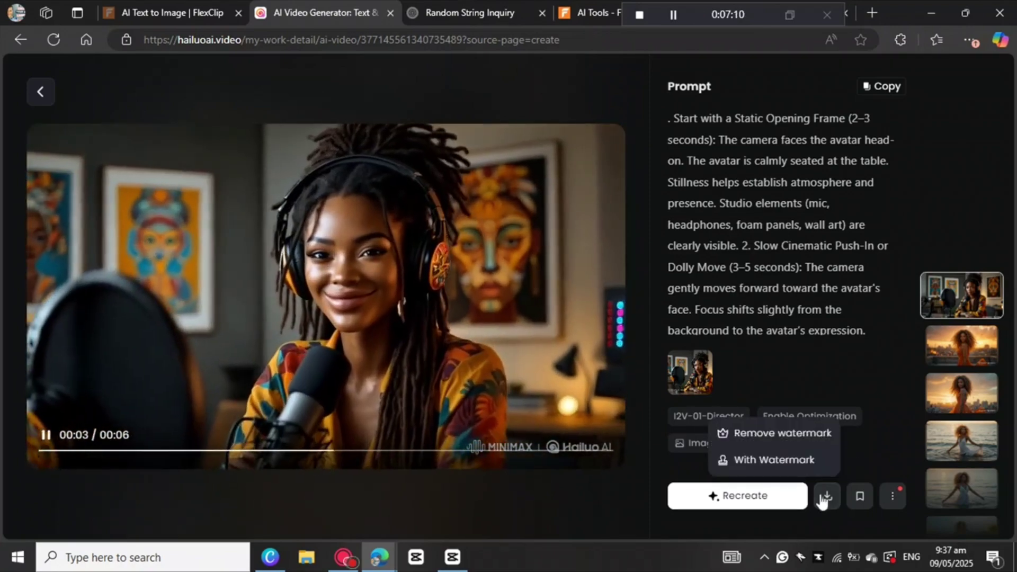
click(825, 497)
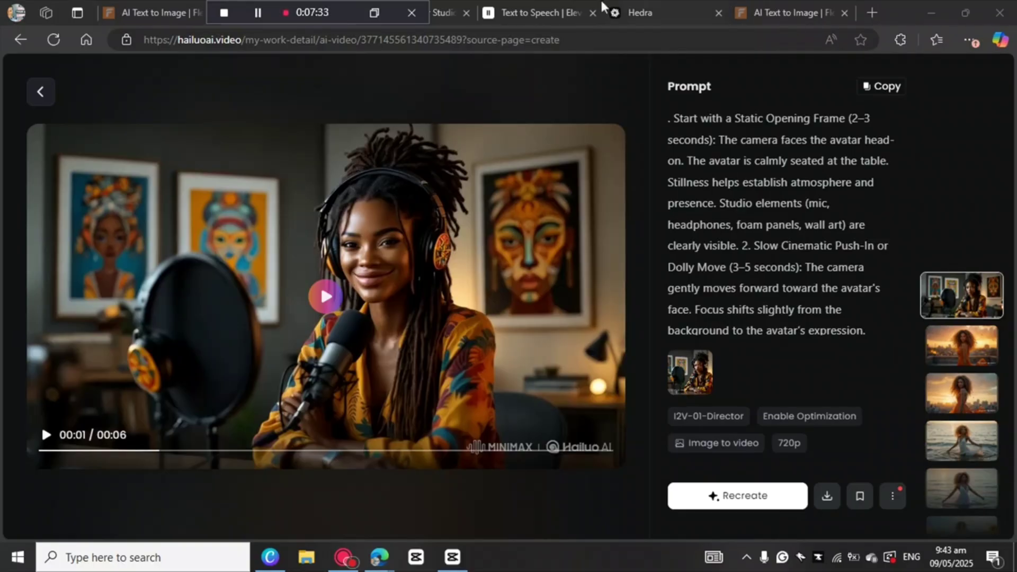
click(521, 13)
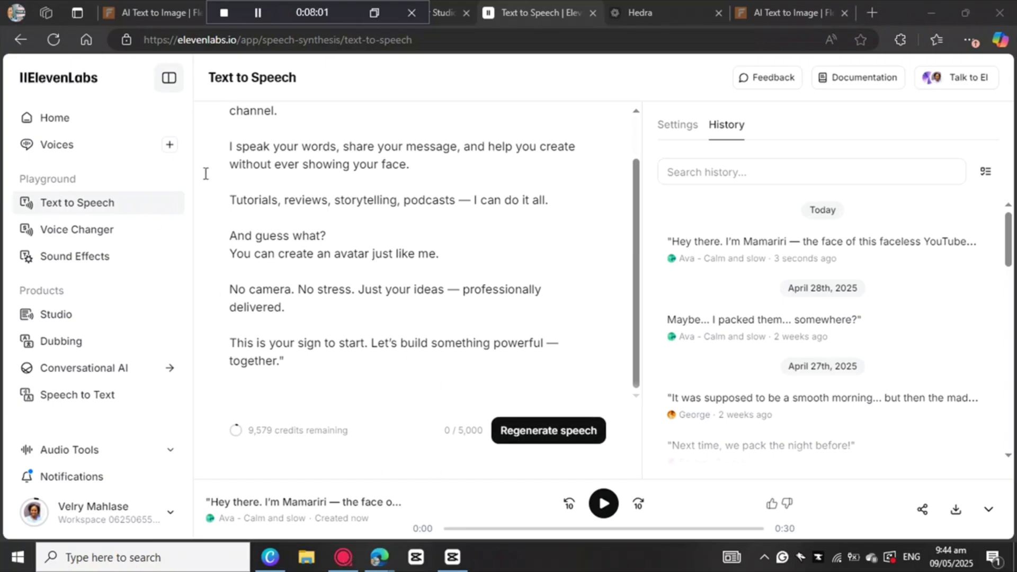
Choose the Ava – Calm and slow voice and download the generated narration audio
click(57, 147)
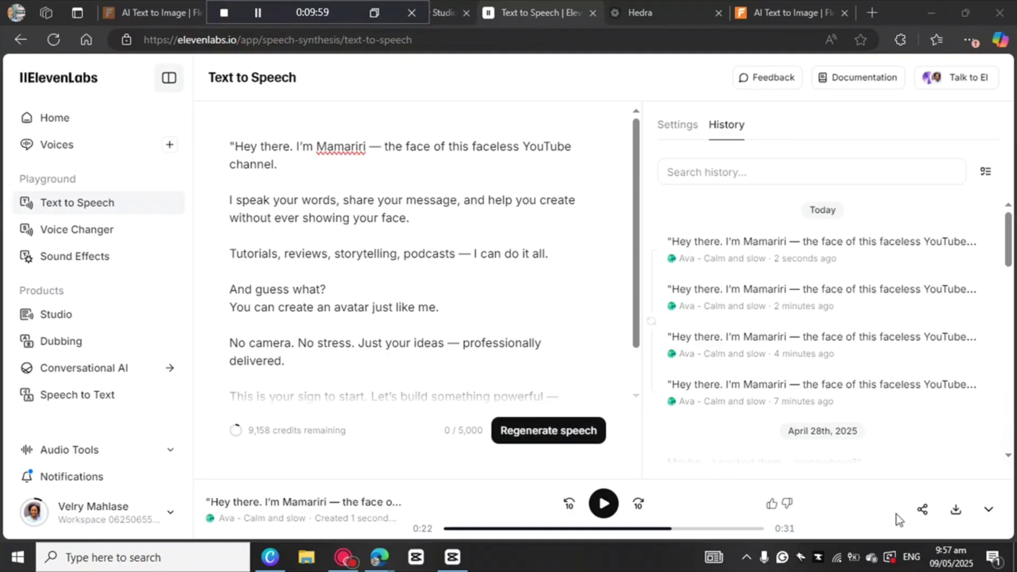
click(956, 509)
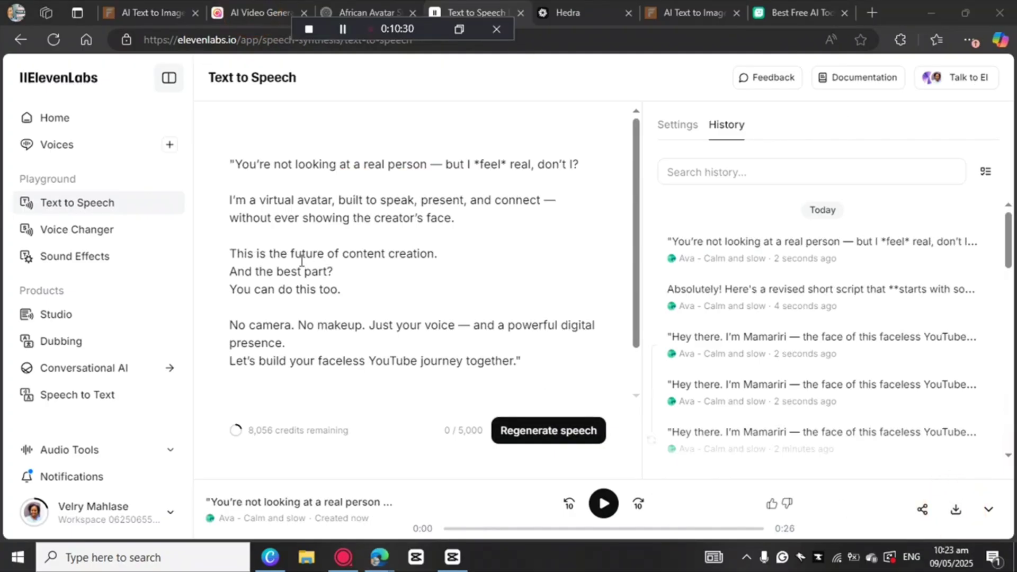
click(581, 15)
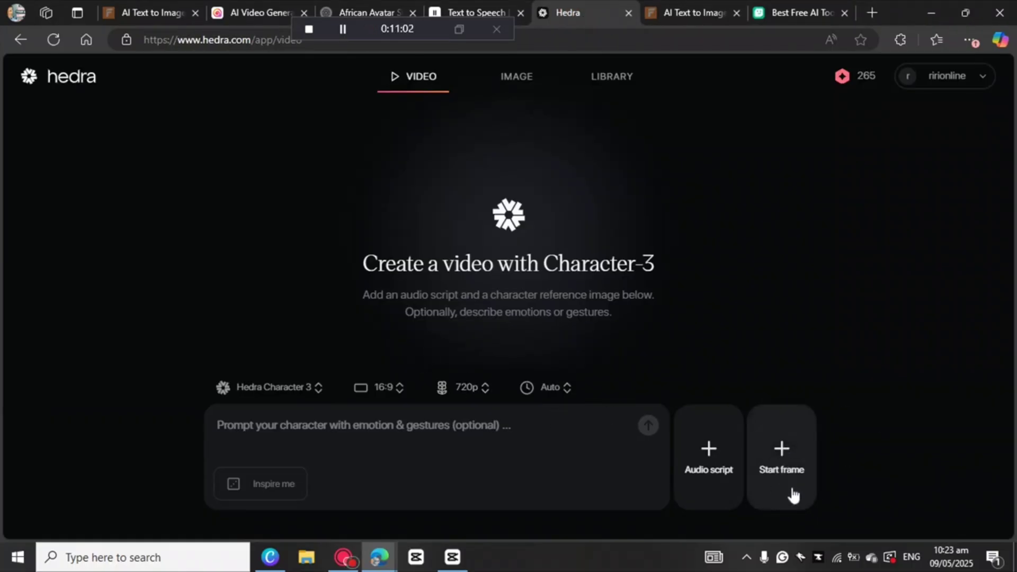
Upload 'Made with FlexClip AI-2025-05-09T093259' from Downloads as the start frame
click(781, 450)
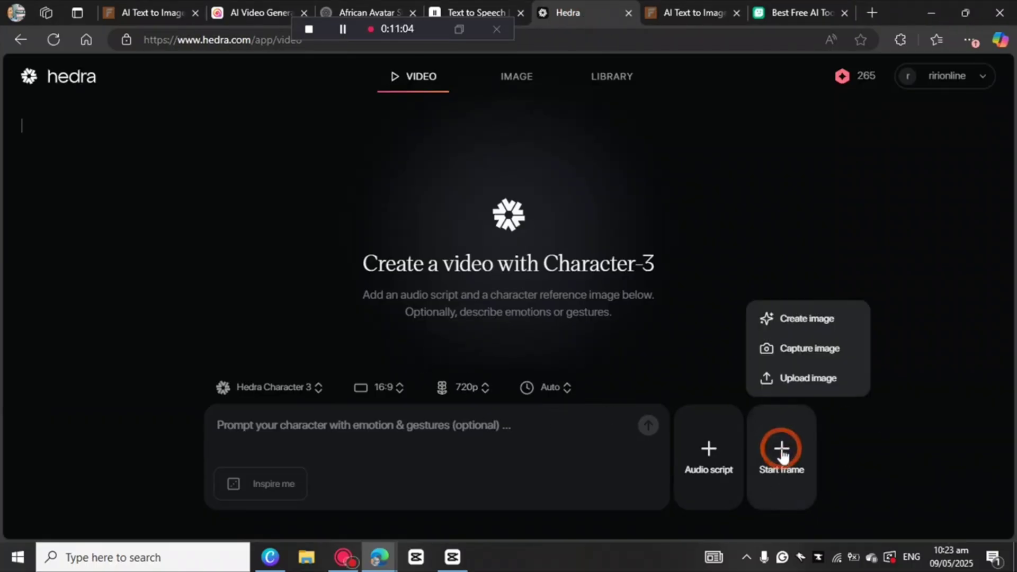
click(784, 381)
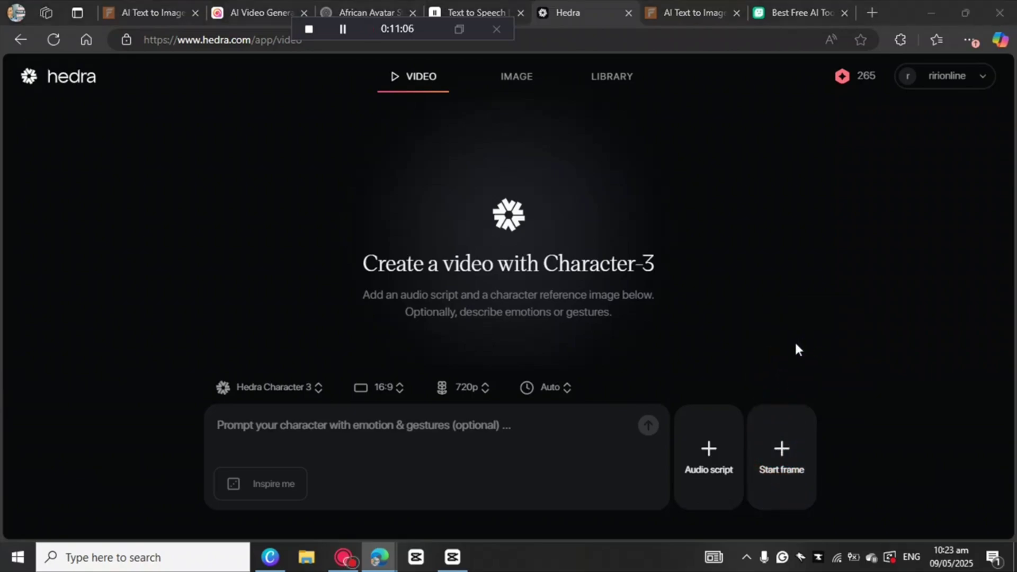
scroll(356, 170, up, 12)
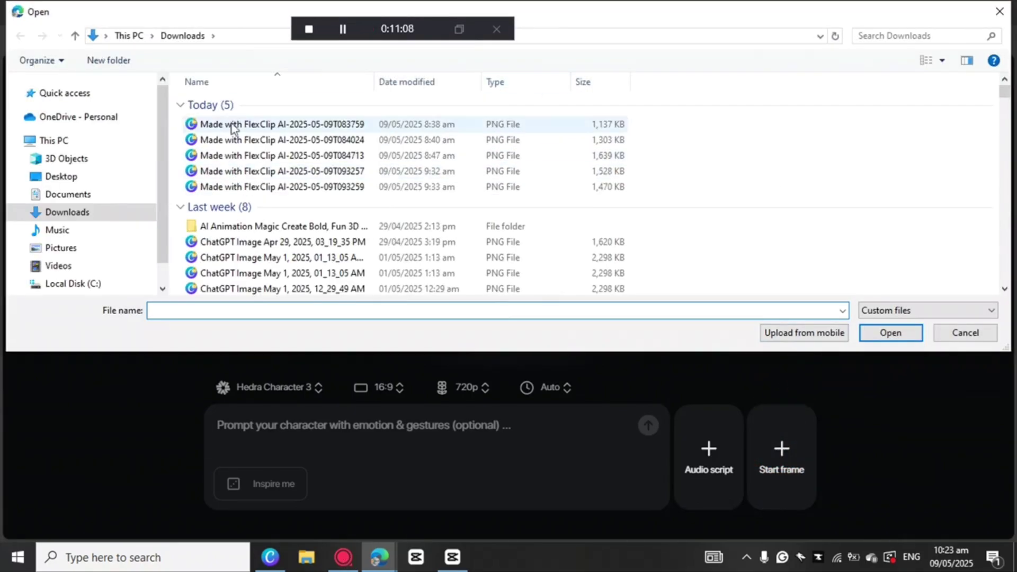
click(222, 190)
drag(222, 190, 243, 191)
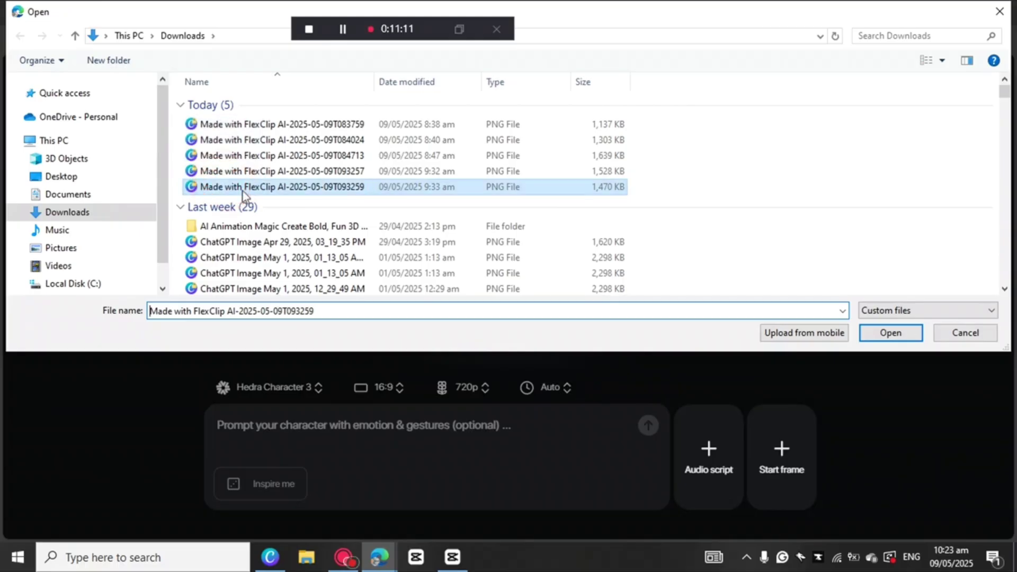
click(883, 334)
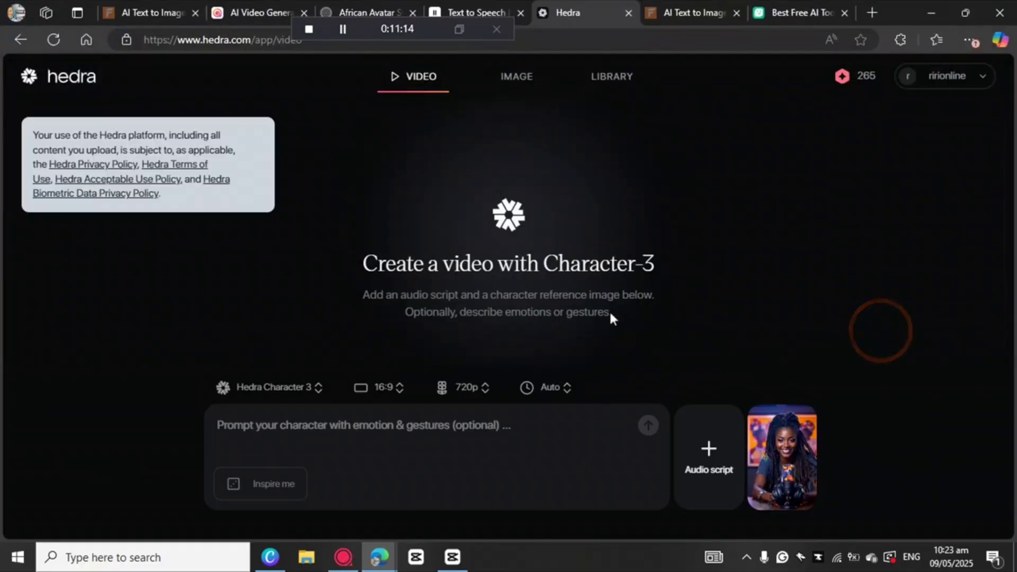
Upload the 10:04 am ElevenLabs MP3 voiceover, trim its end to 00:17.54, and add it
click(711, 454)
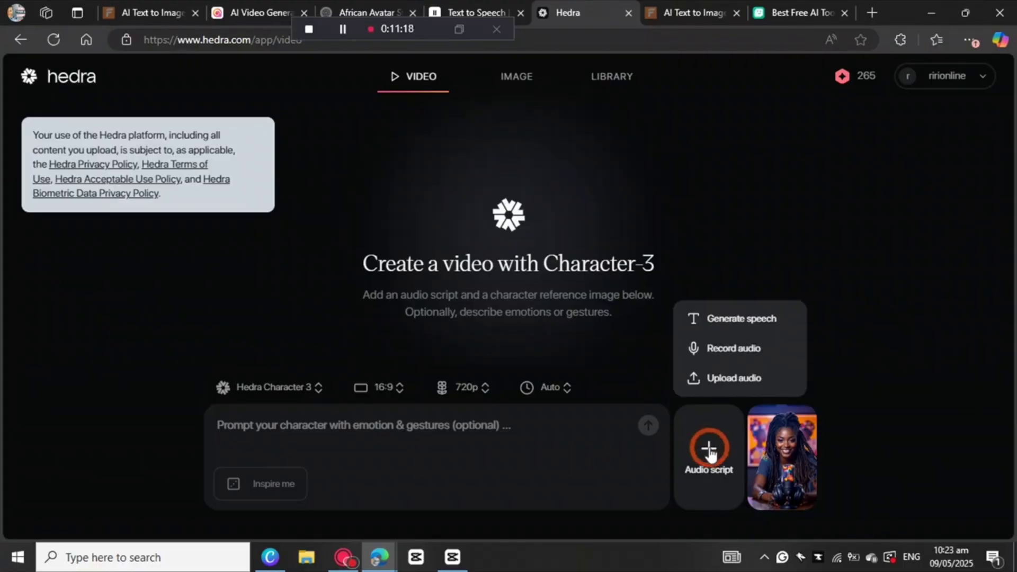
click(712, 378)
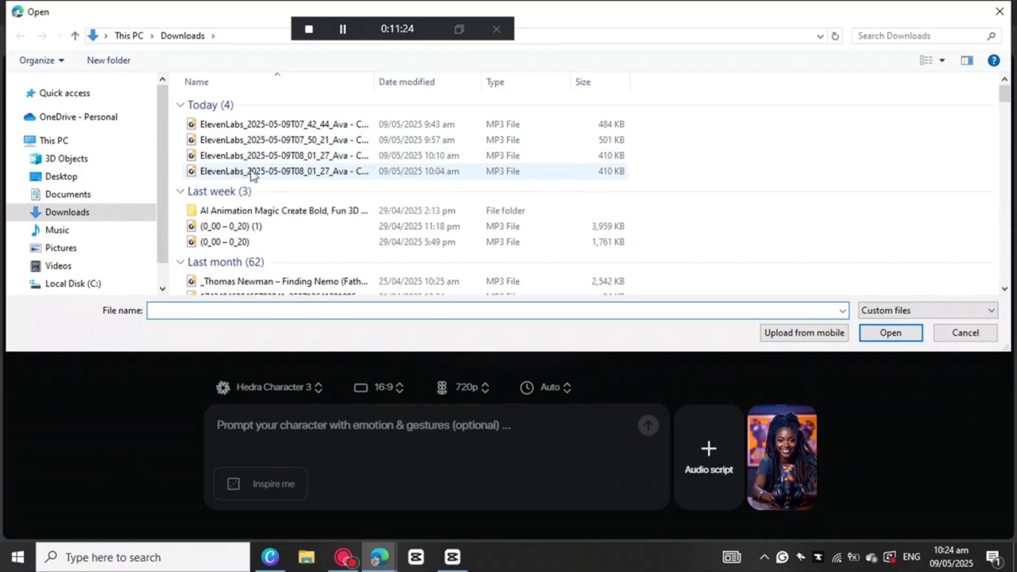
click(261, 171)
click(889, 333)
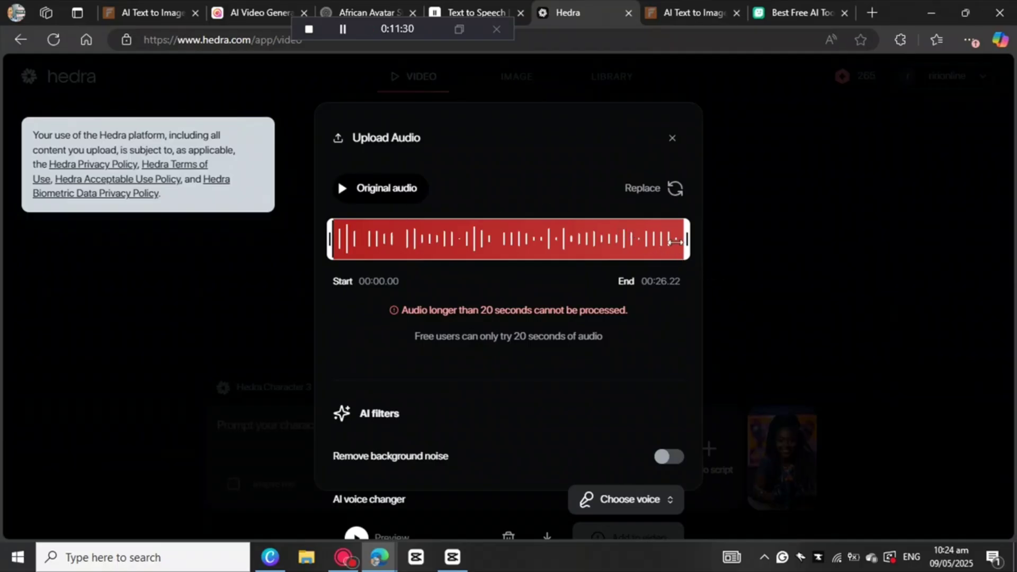
drag(677, 242, 565, 241)
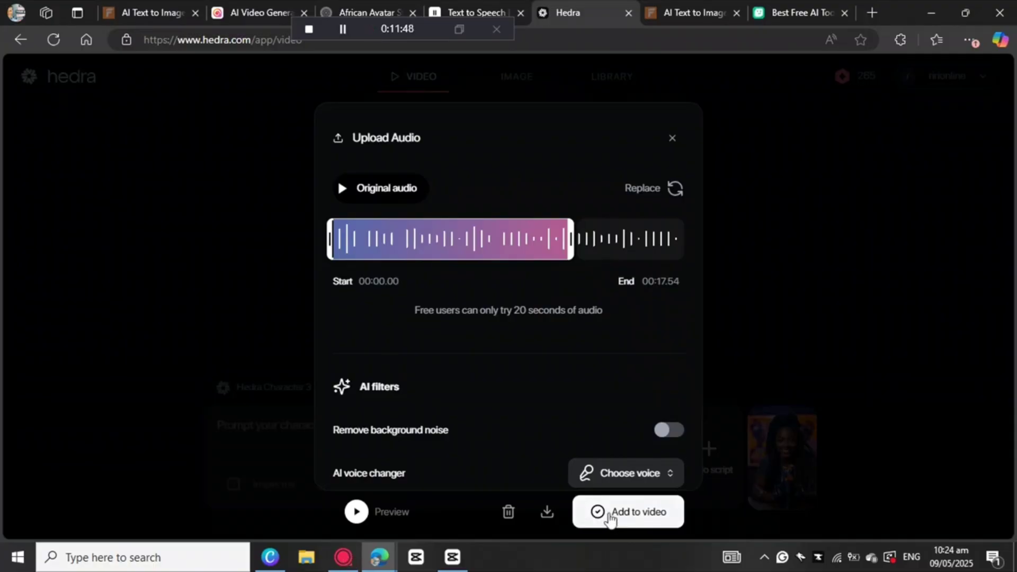
click(610, 513)
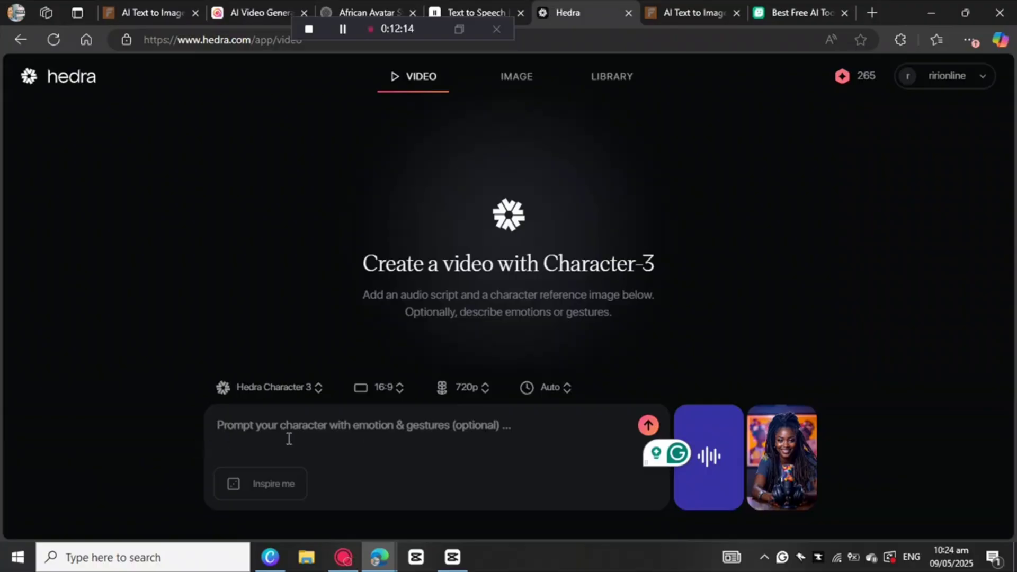
Paste the expression-and-gesture description into the prompt box and submit the Character-3 video
click(289, 439)
right_click(249, 426)
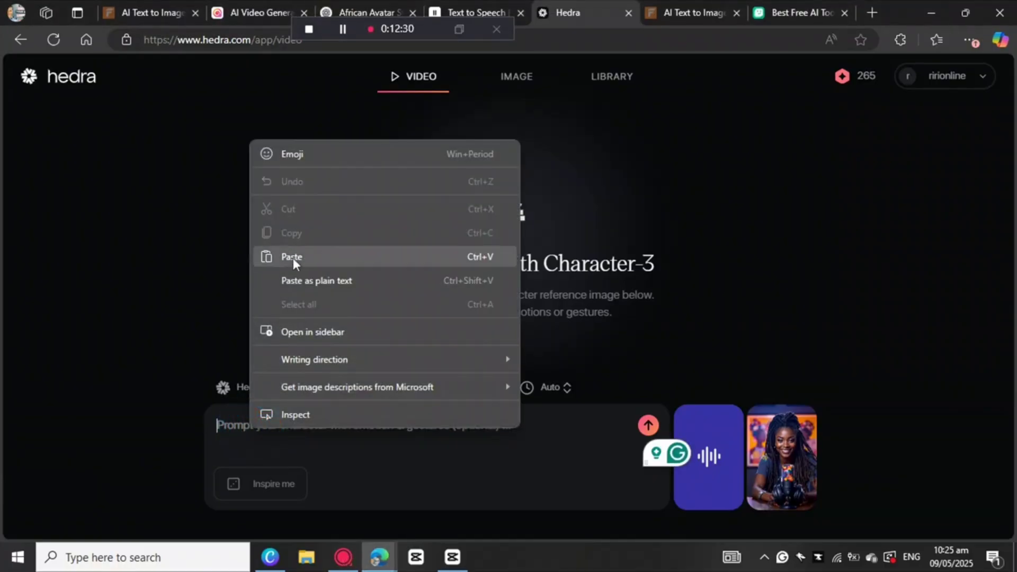
click(291, 258)
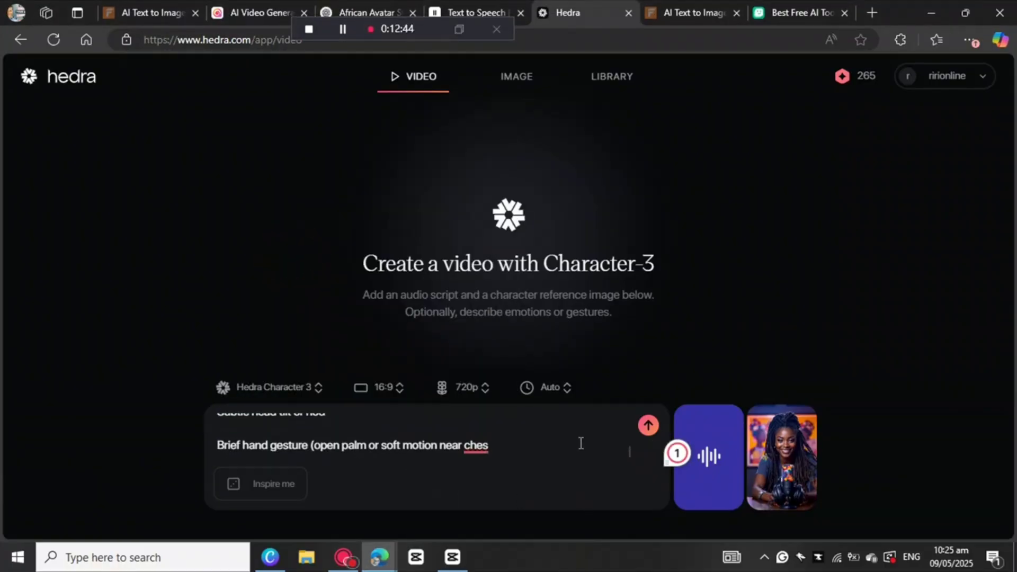
click(647, 425)
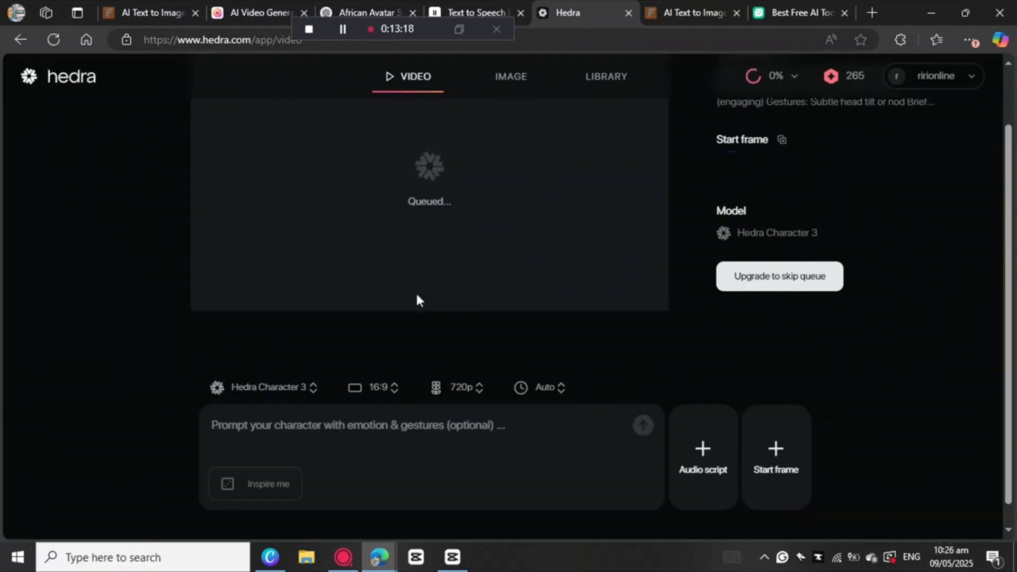
Play the finished 00:17 avatar video in the Library and request its download
click(339, 29)
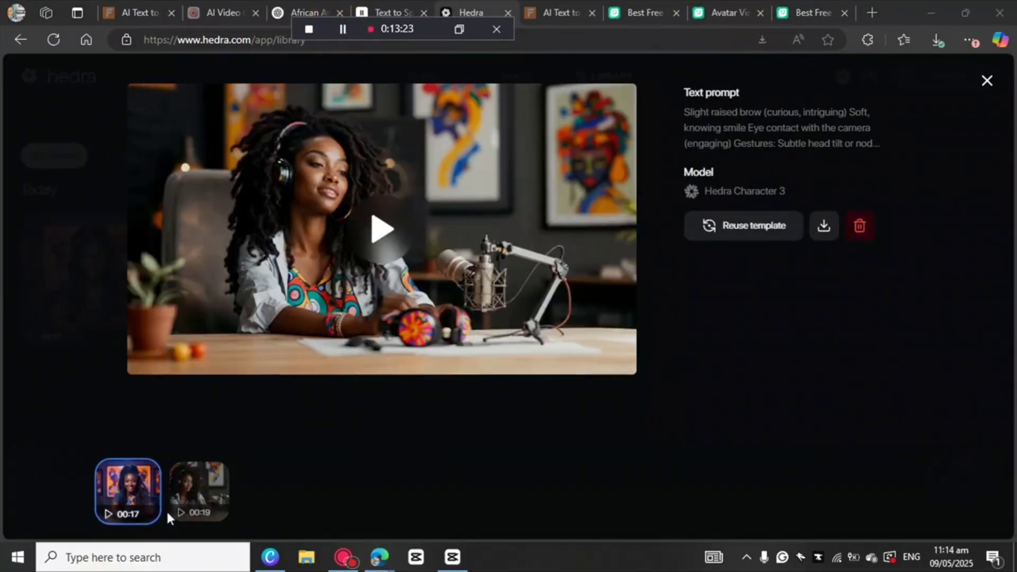
click(127, 498)
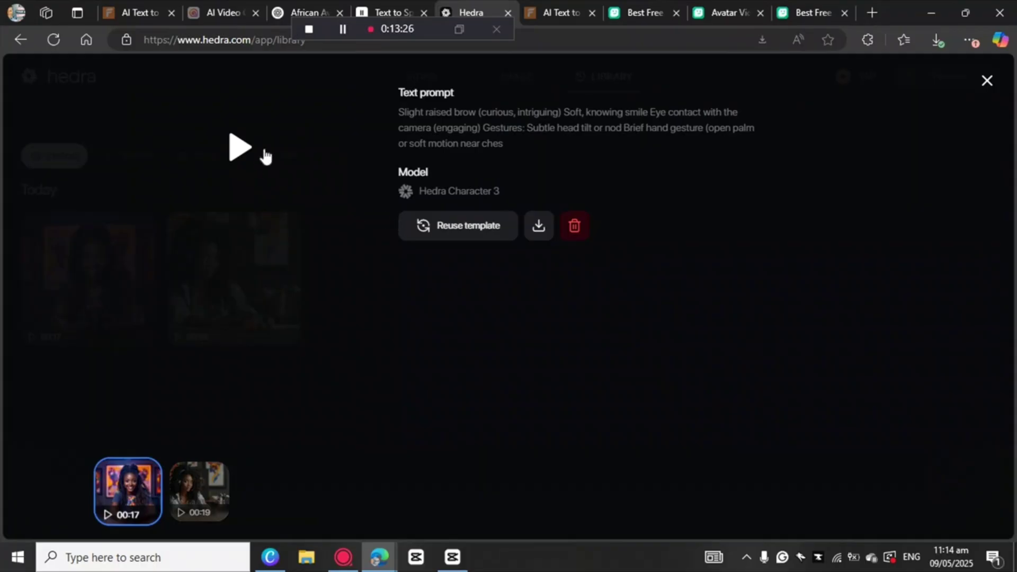
click(238, 149)
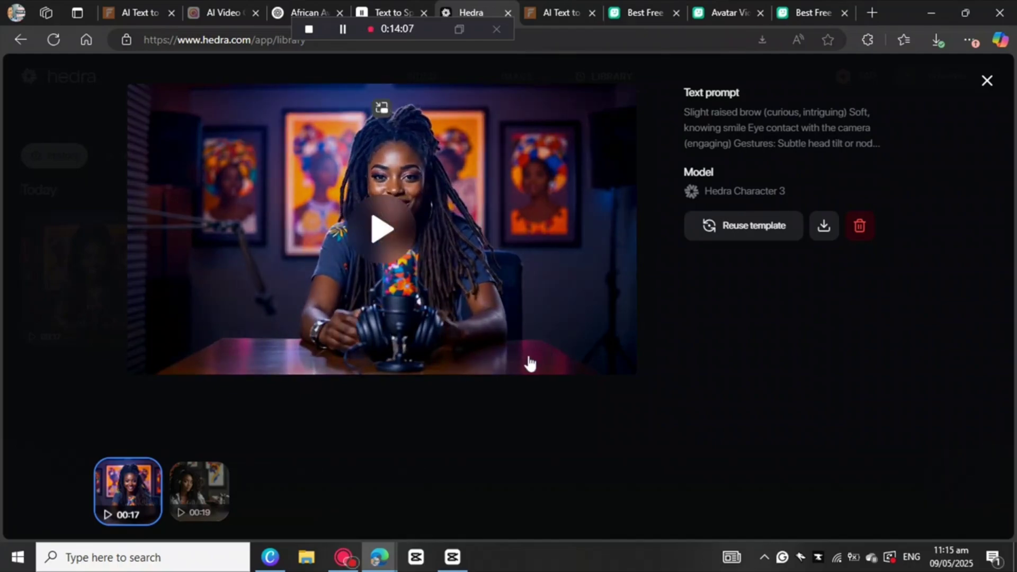
click(823, 227)
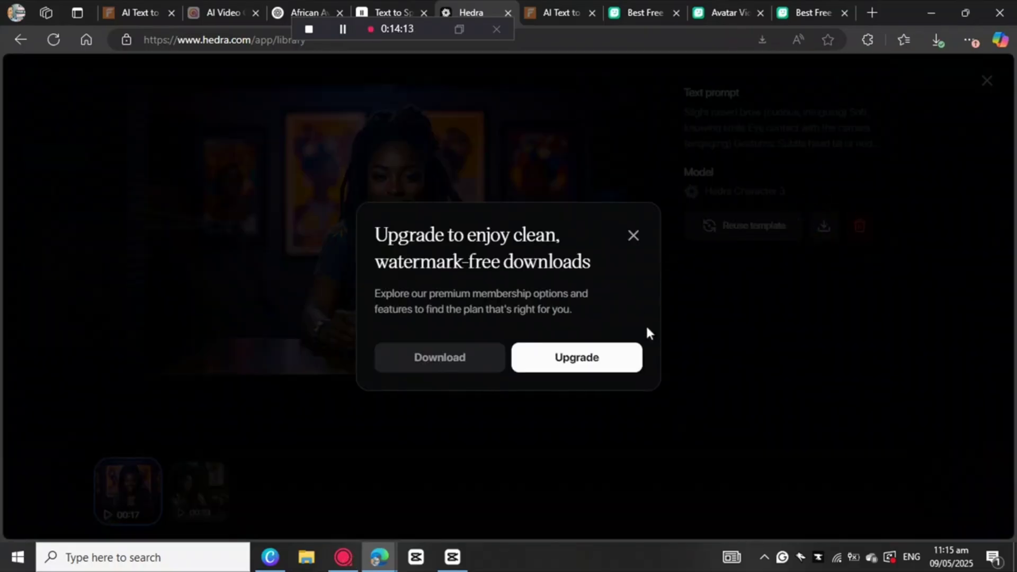
Download the free watermarked version and close the upgrade offer
click(435, 363)
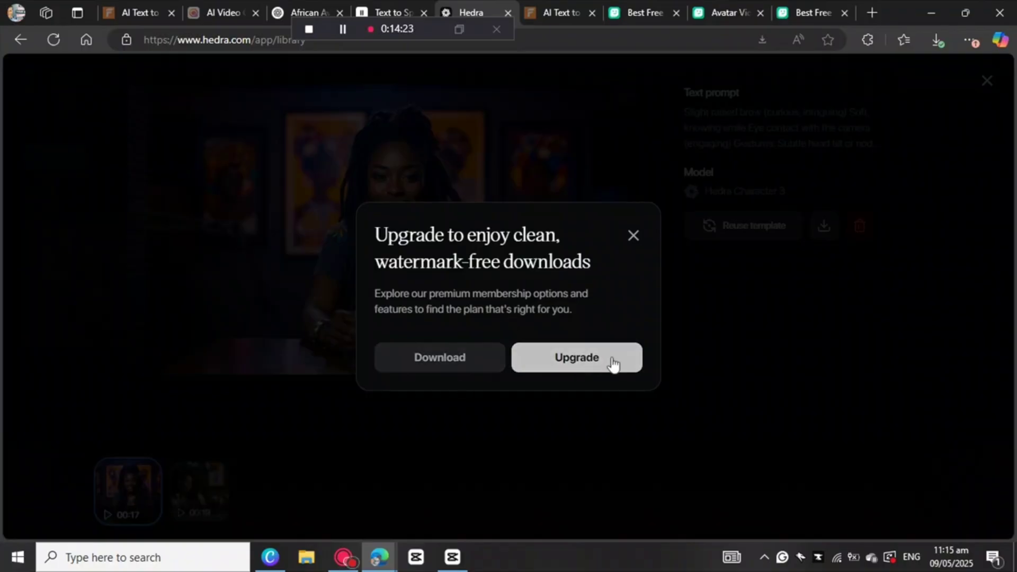
click(633, 235)
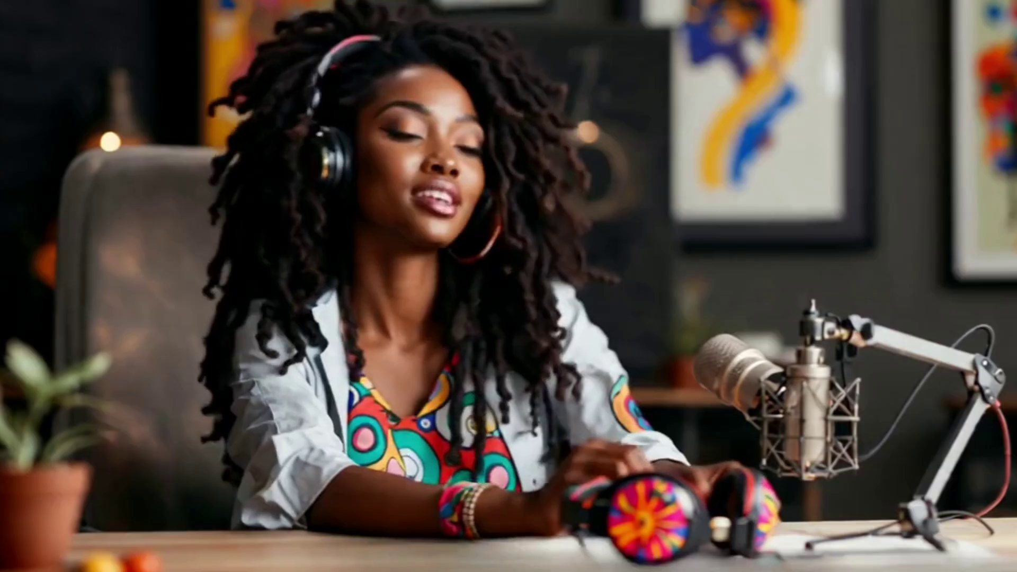